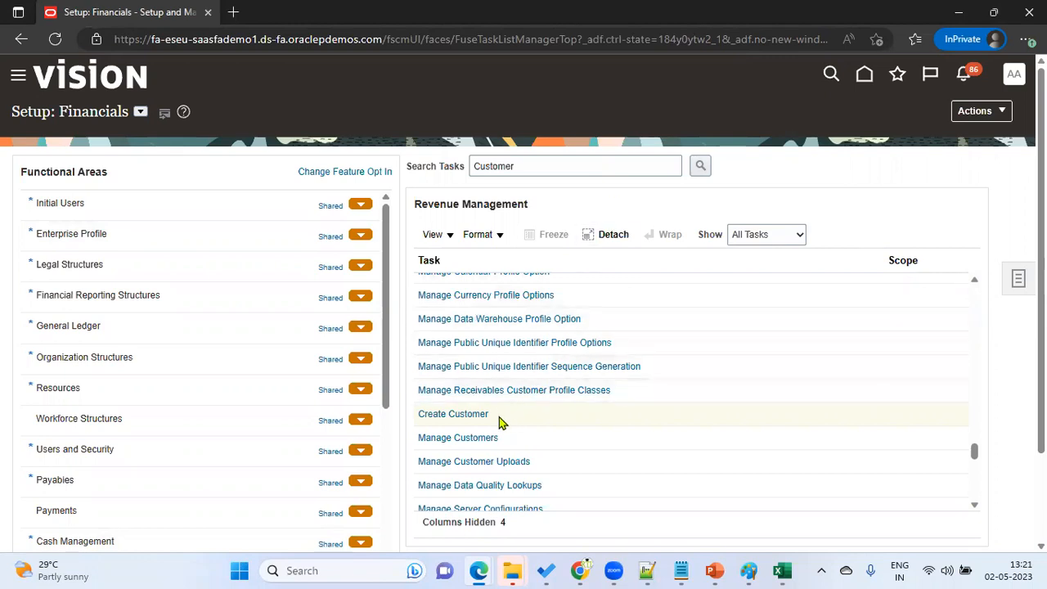
Open the Create Customer task and switch the browser to full-screen view.
click(467, 418)
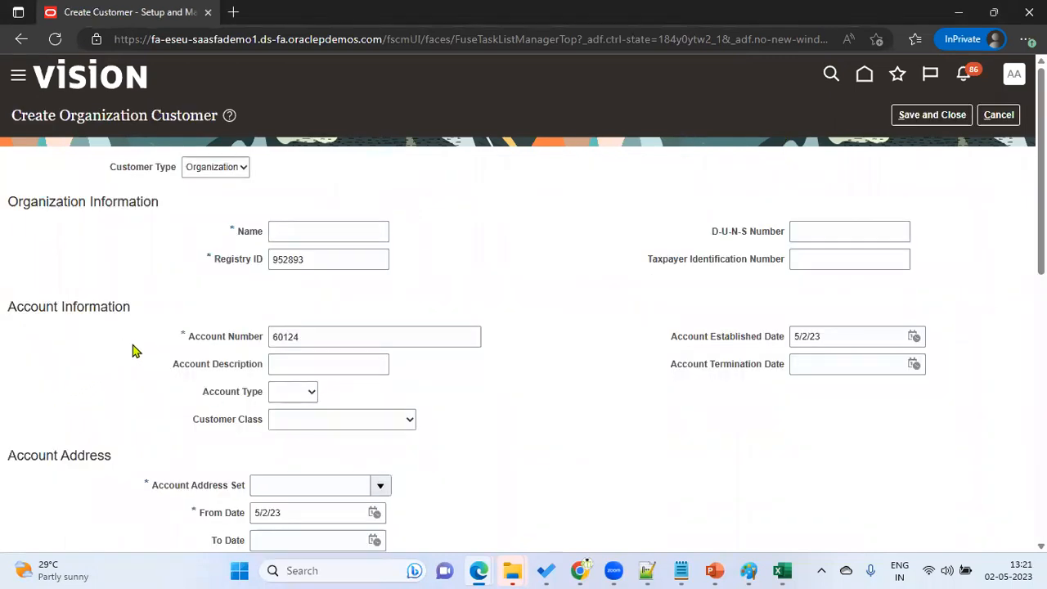
drag(189, 344, 211, 342)
drag(151, 490, 231, 491)
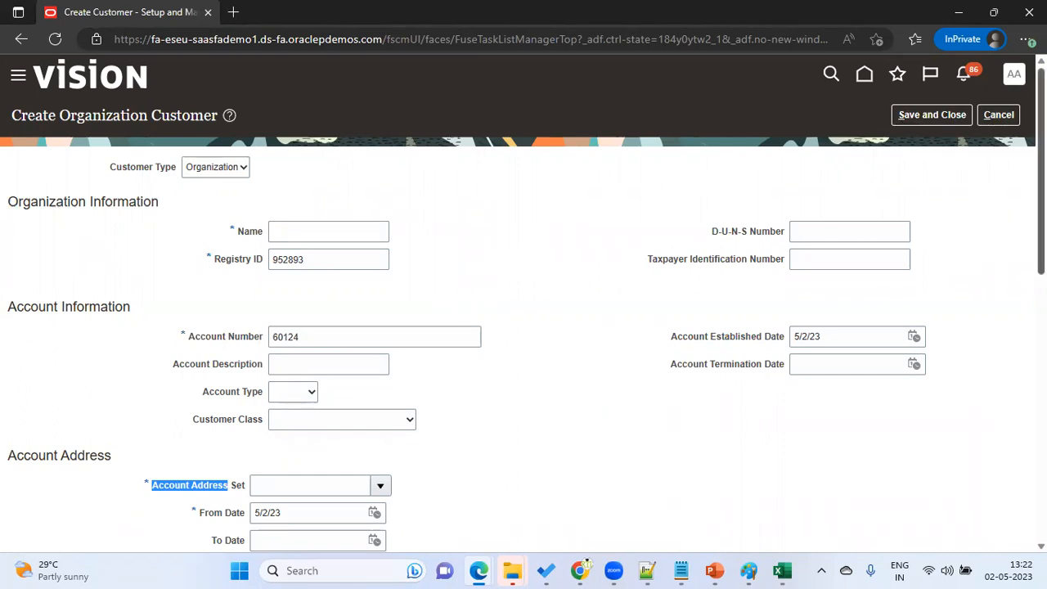
click(1026, 39)
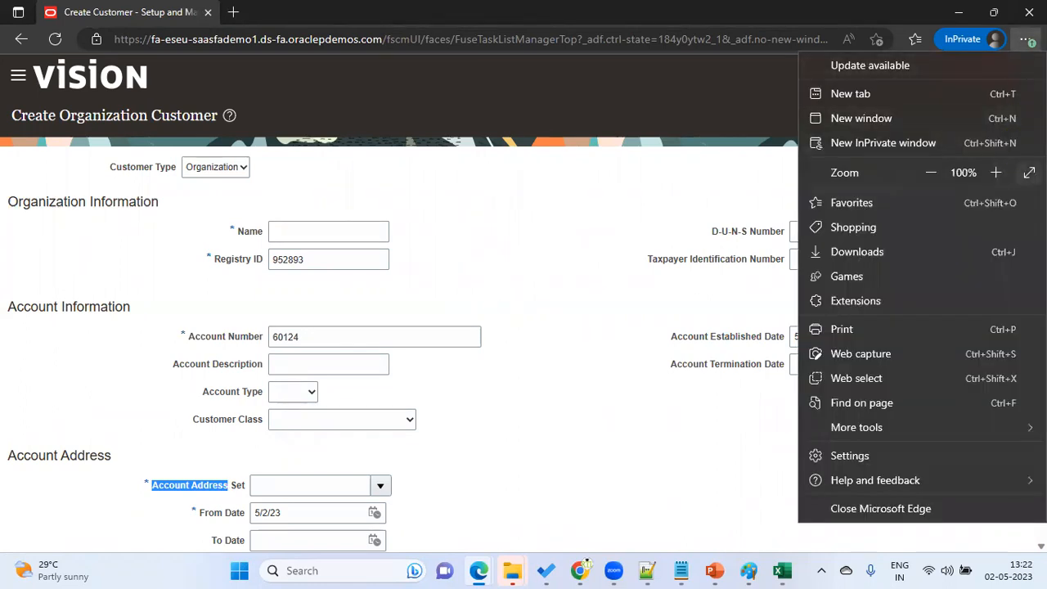
click(1028, 172)
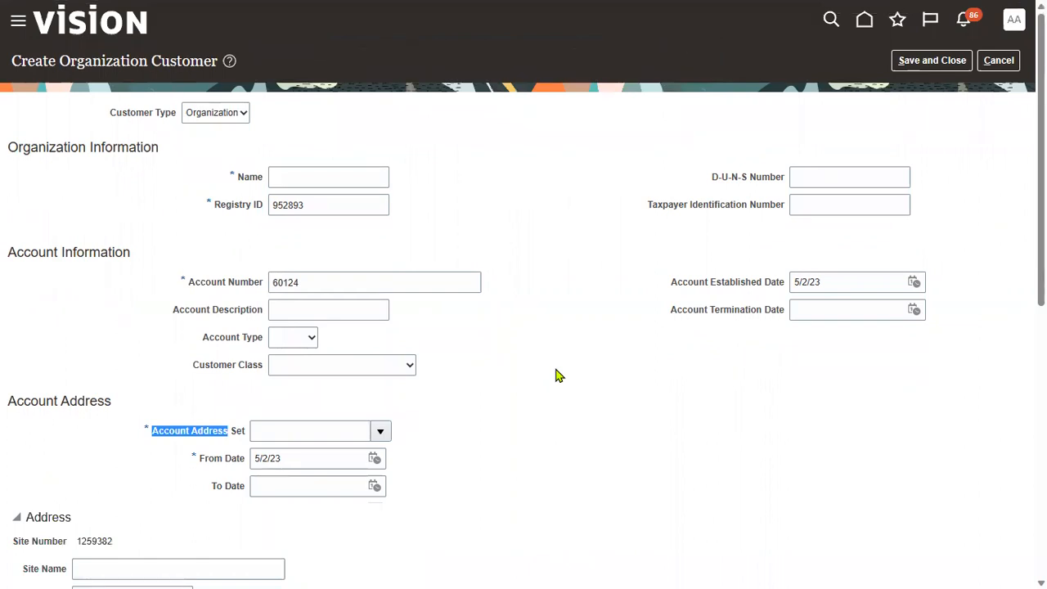
Examine the customer type choices and the Account Address section, and cancel the customer form.
click(168, 457)
drag(158, 436, 227, 436)
click(496, 409)
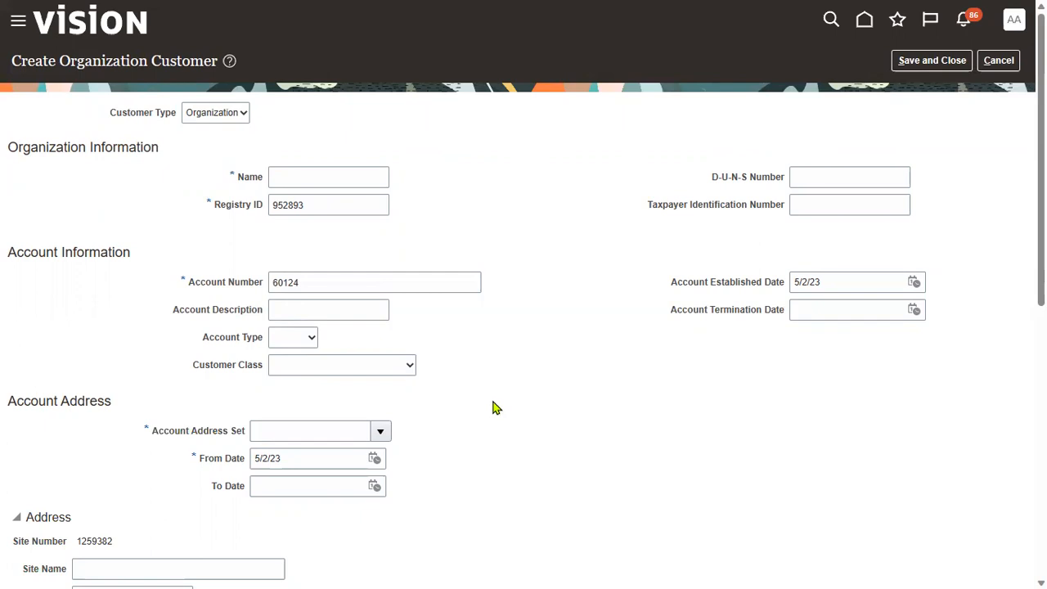
click(210, 117)
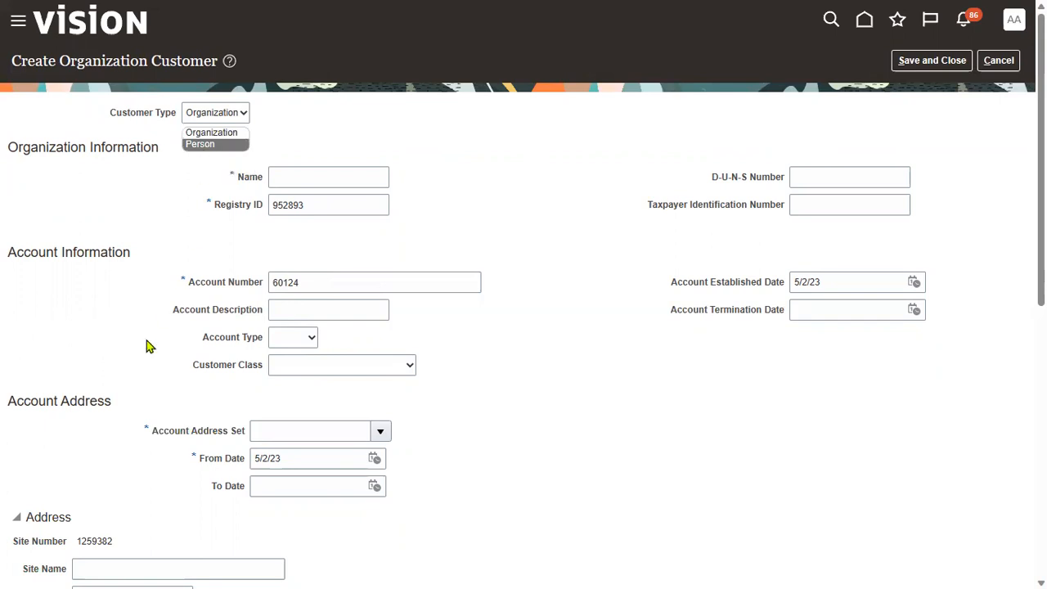
click(130, 444)
drag(8, 405, 113, 404)
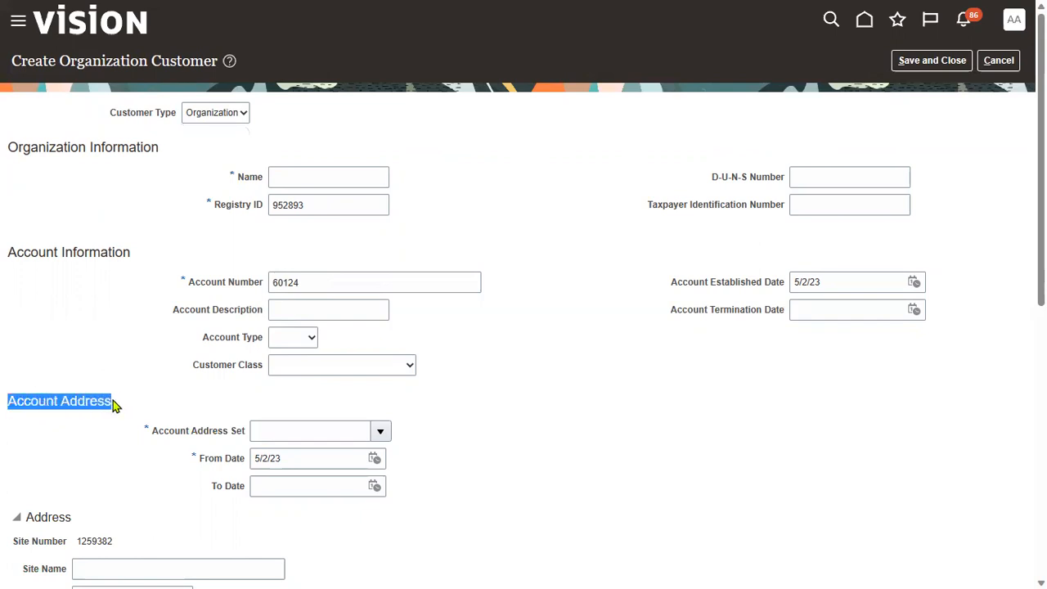
click(488, 401)
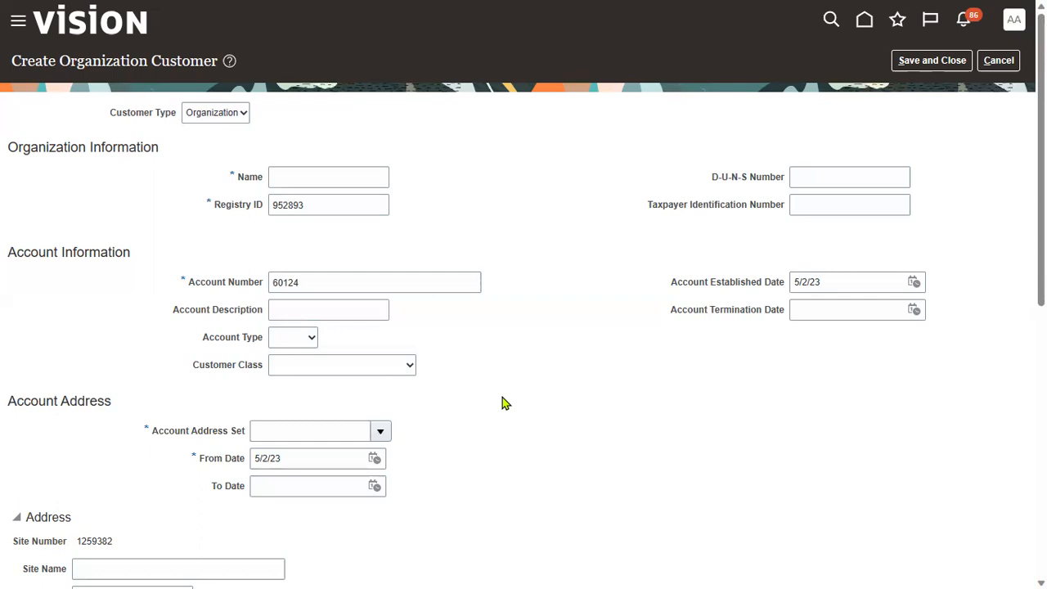
click(998, 60)
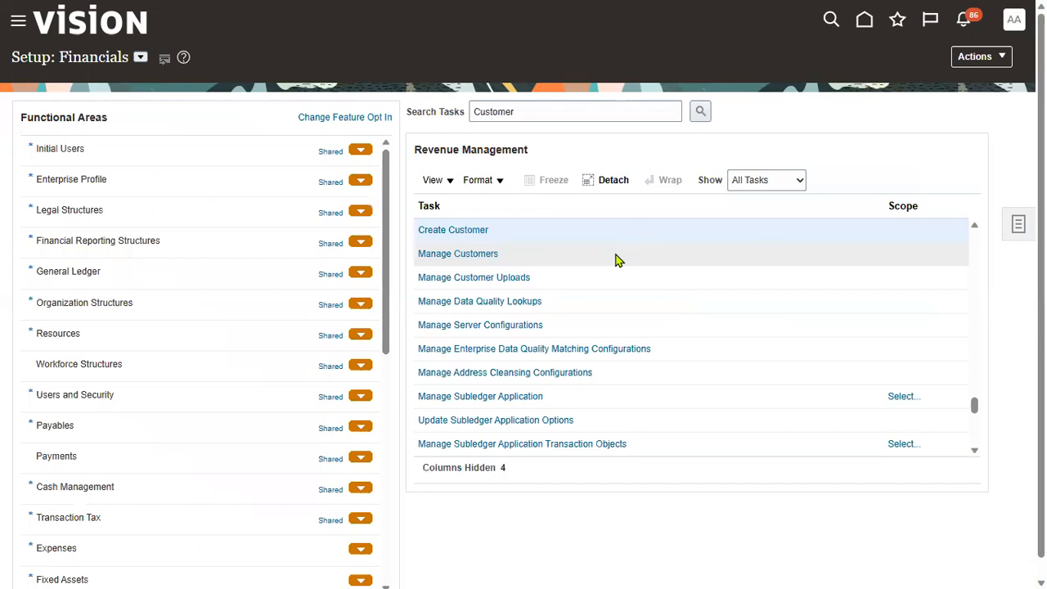
Reopen the Create Customer task and review the organization, account, address and address purpose sections of the form.
click(17, 23)
click(830, 94)
click(453, 231)
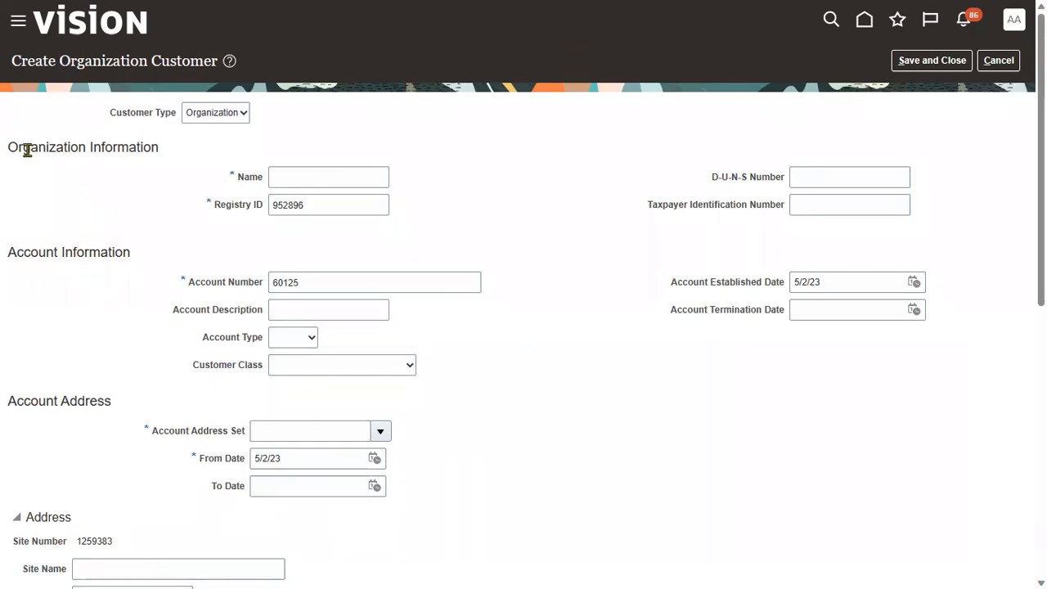
drag(19, 147, 158, 147)
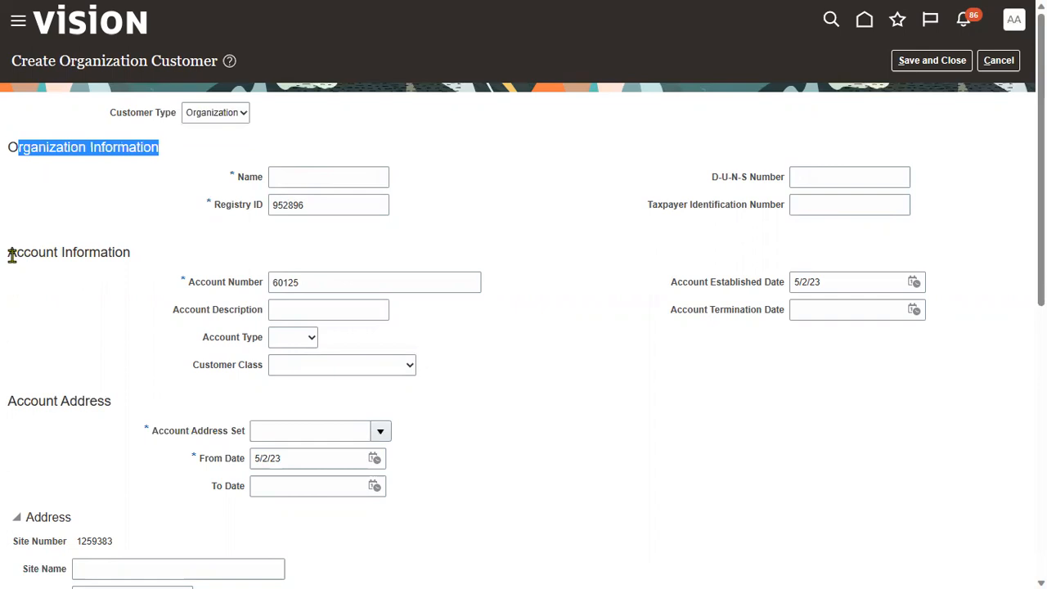
drag(8, 252, 131, 252)
drag(15, 401, 111, 403)
scroll(75, 430, down, 6)
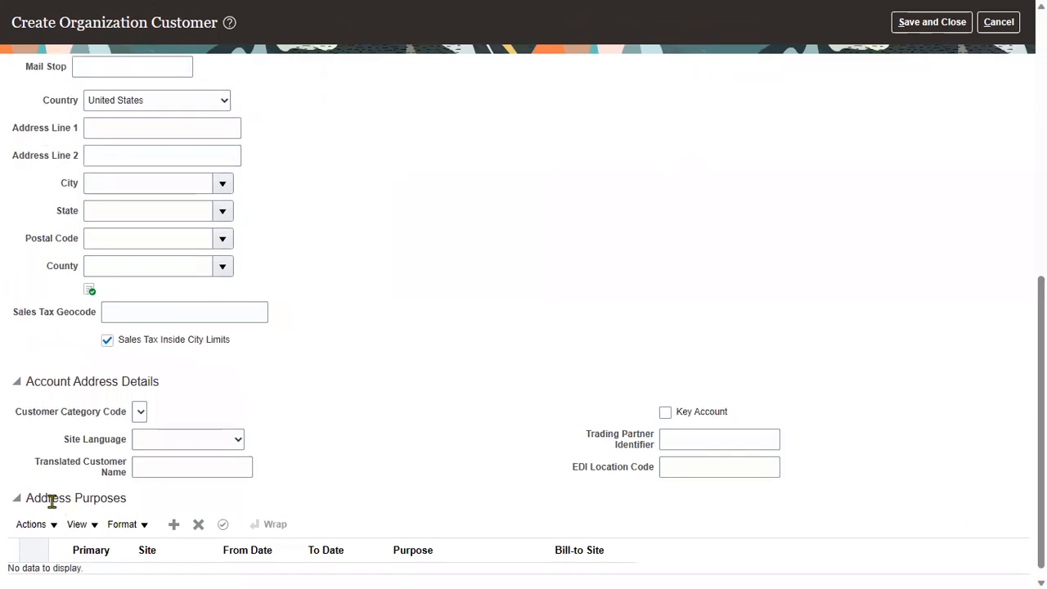
drag(33, 499, 116, 499)
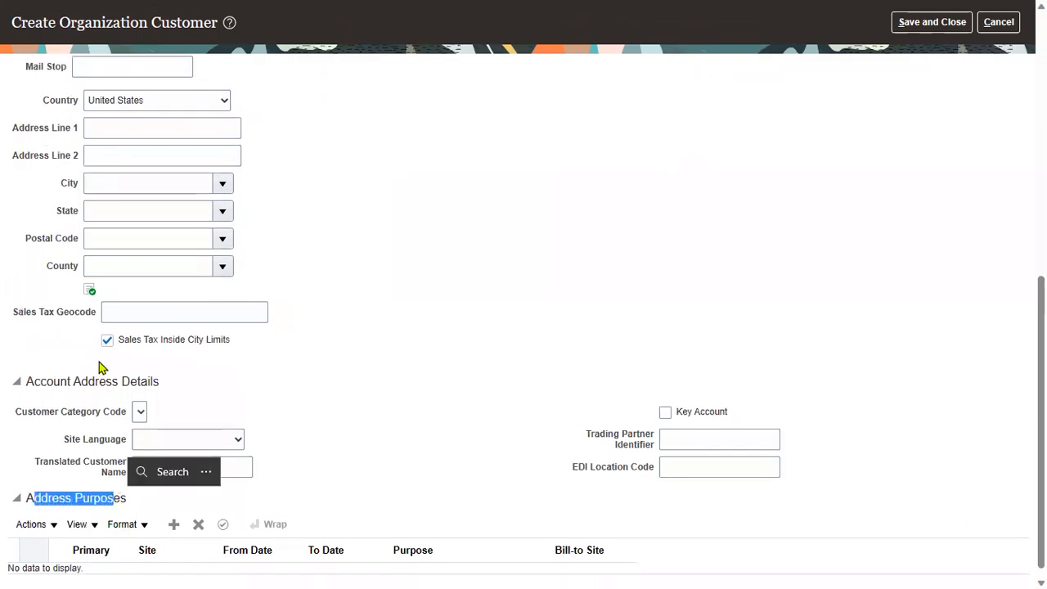
Name the organization XEROX Corporation USA and enter XEROX Account as the account description.
scroll(374, 245, up, 8)
click(362, 177)
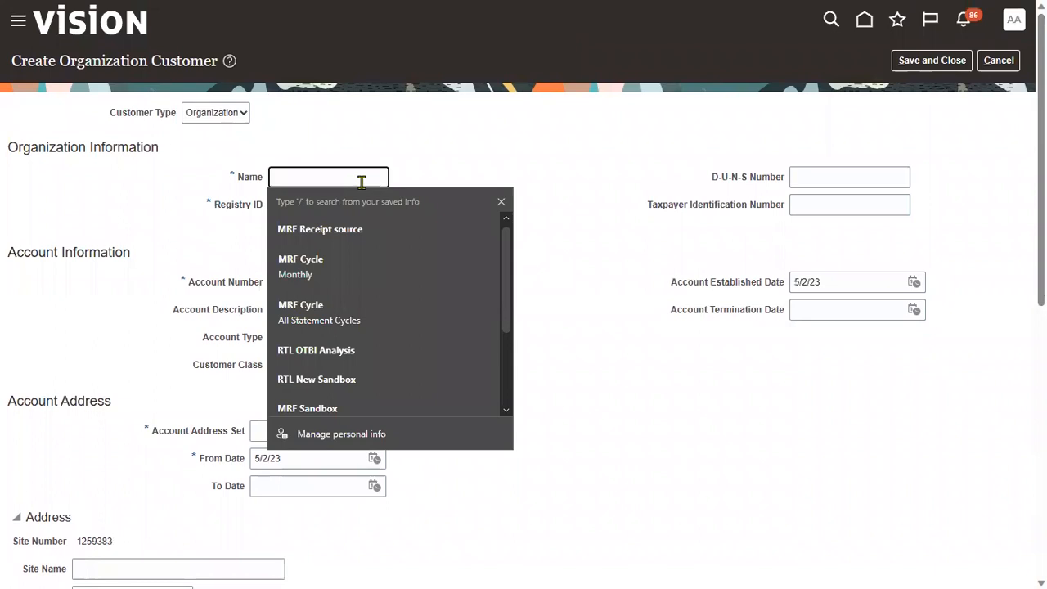
text(XEROX )
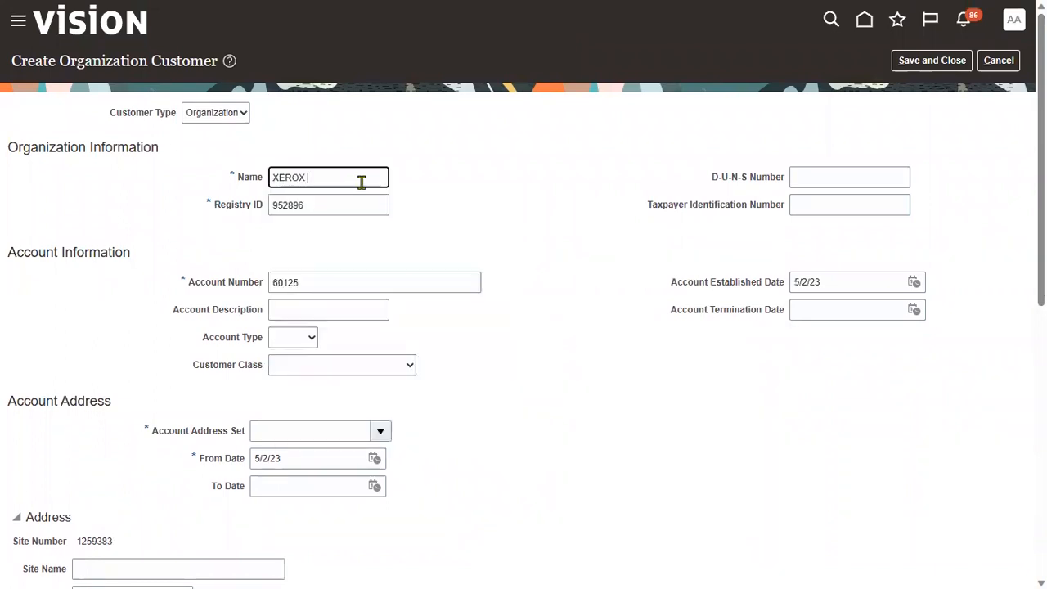
text(Corporation wSA)
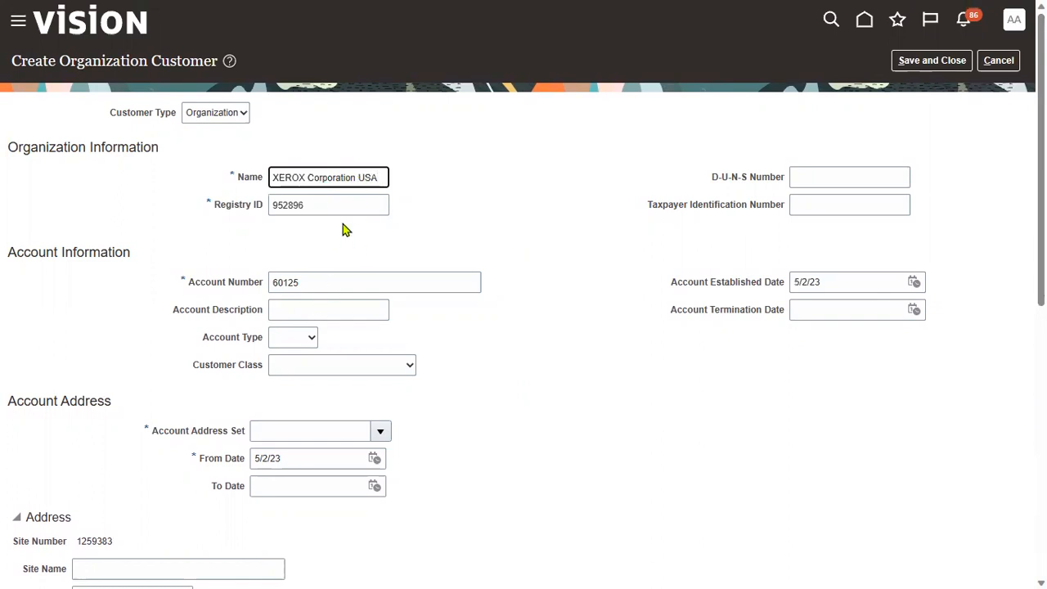
triple_click(342, 175)
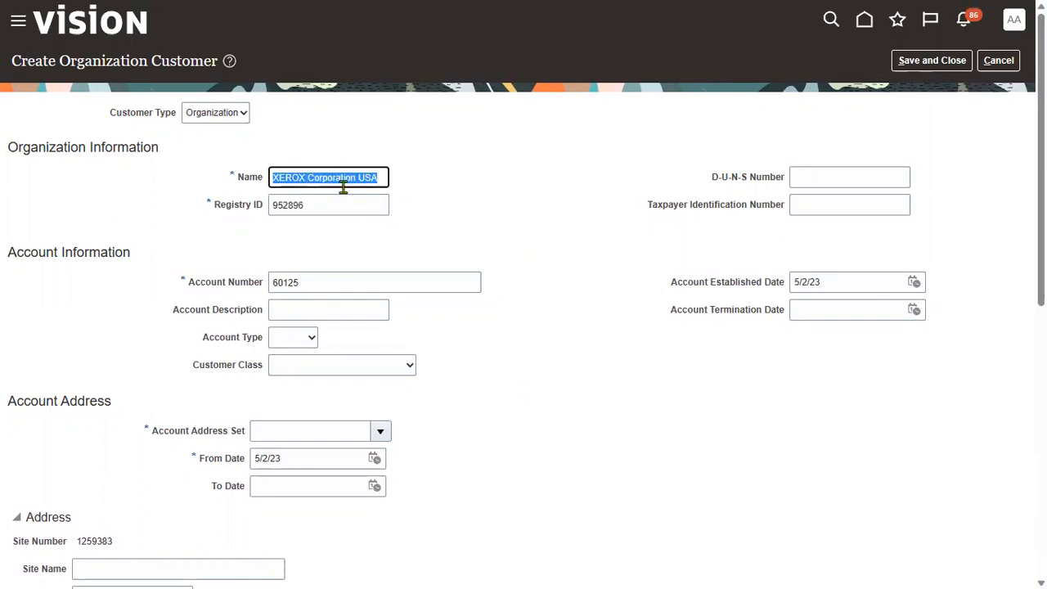
click(325, 311)
text(XER)
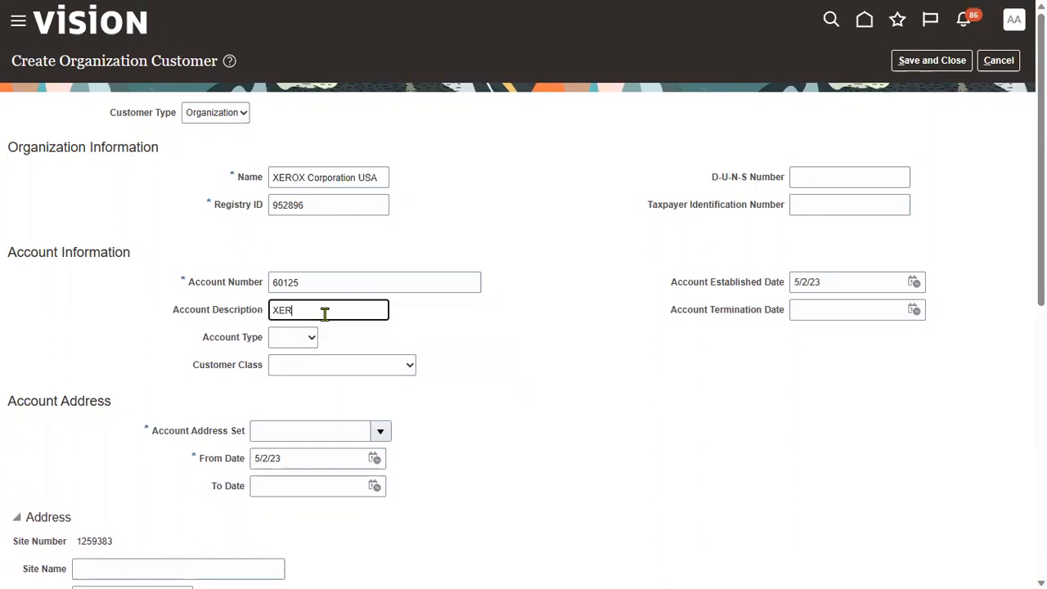
text(OX Account)
key(Tab)
Set the account type to External and the customer class to Fitness Clubs and Health Clinics.
click(304, 337)
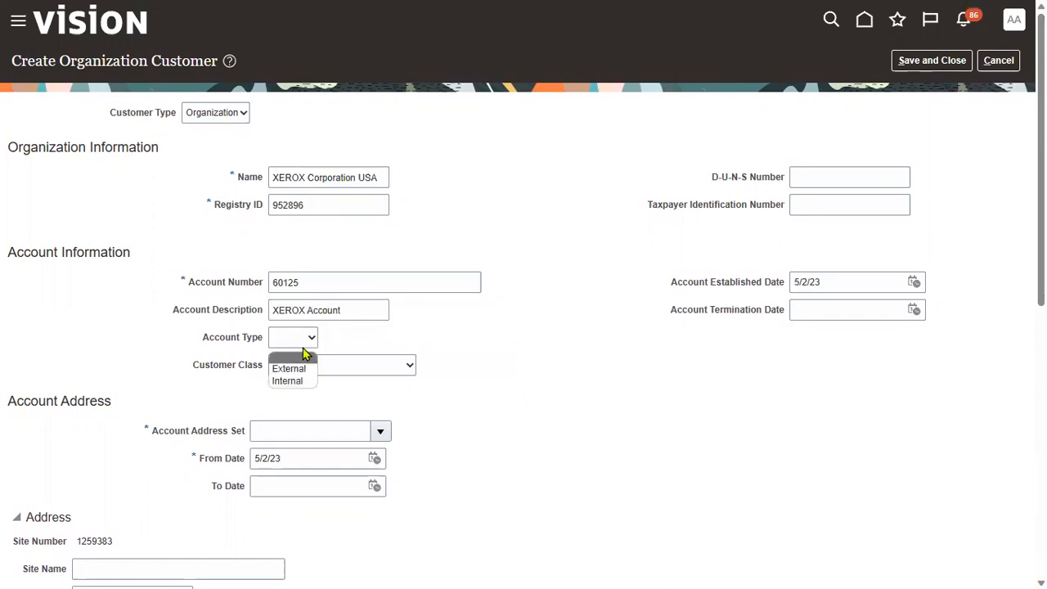
click(300, 370)
click(385, 368)
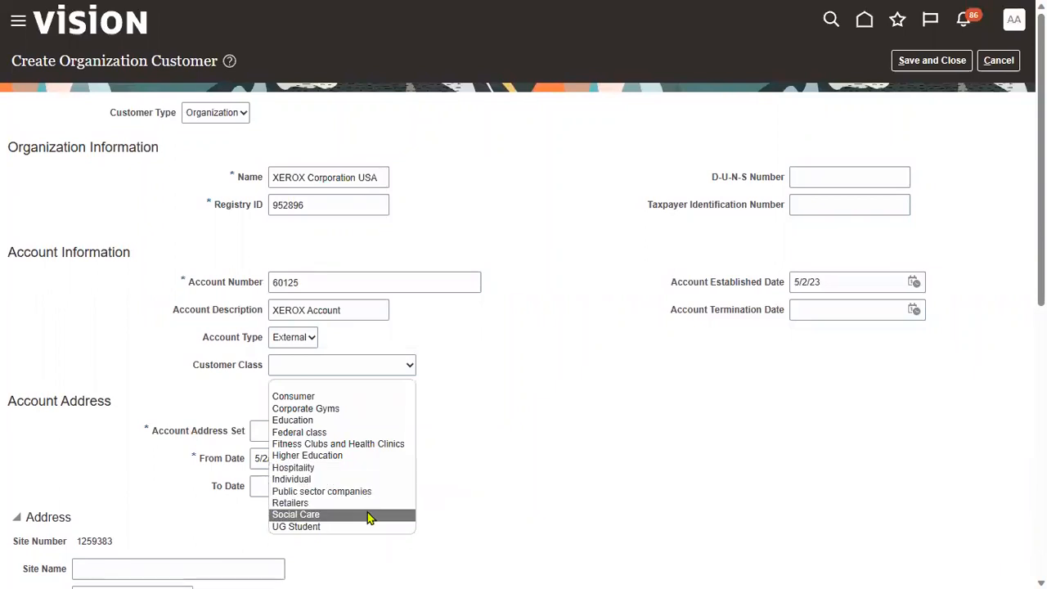
click(360, 444)
click(565, 401)
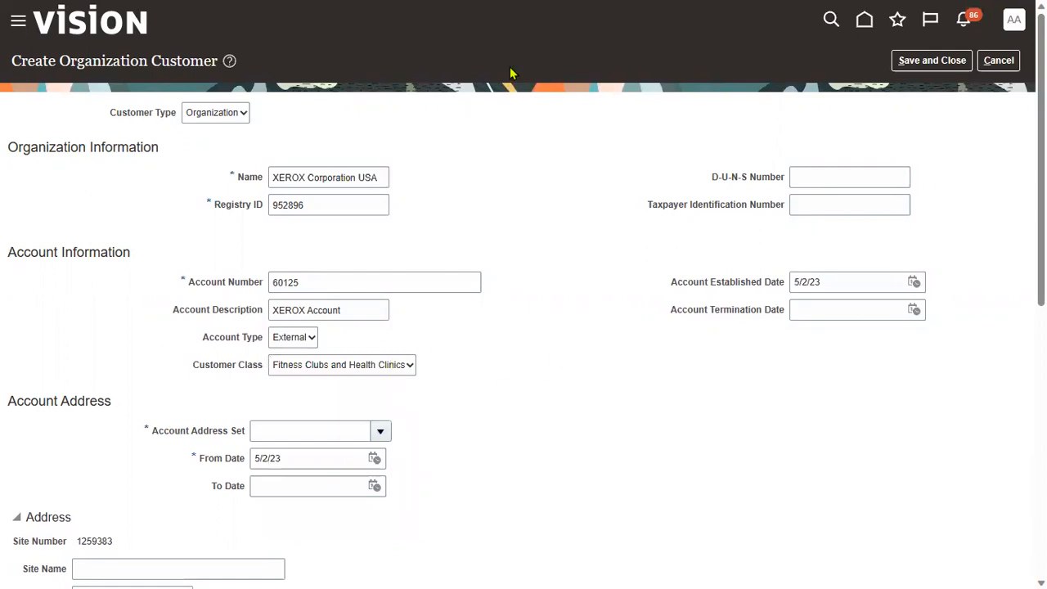
Choose ABM_DS as the account address set and enter XEROX Site as the site name with XEROX Site address on address line 1.
click(381, 435)
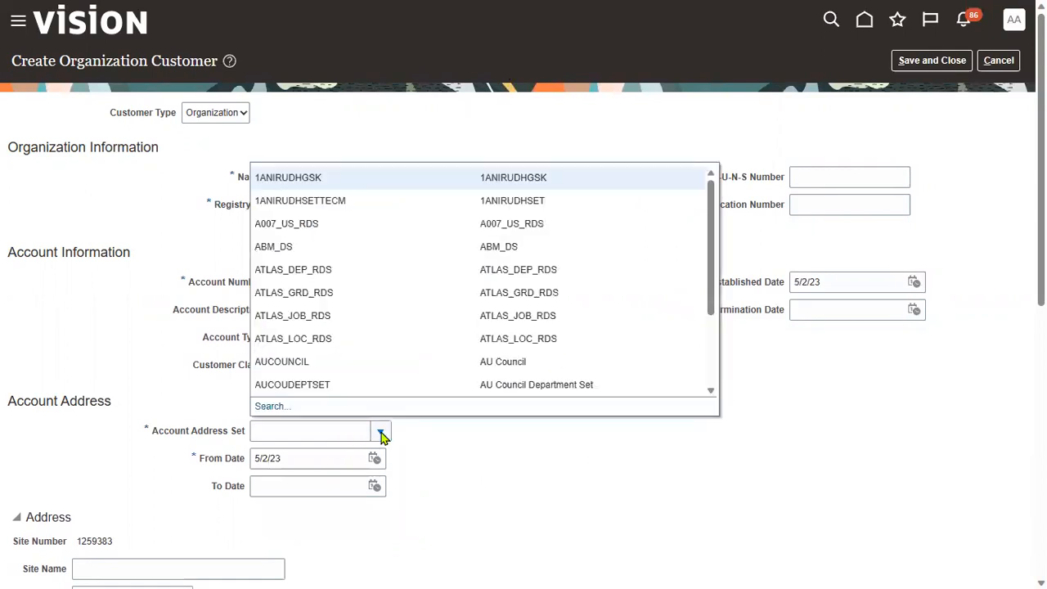
click(377, 248)
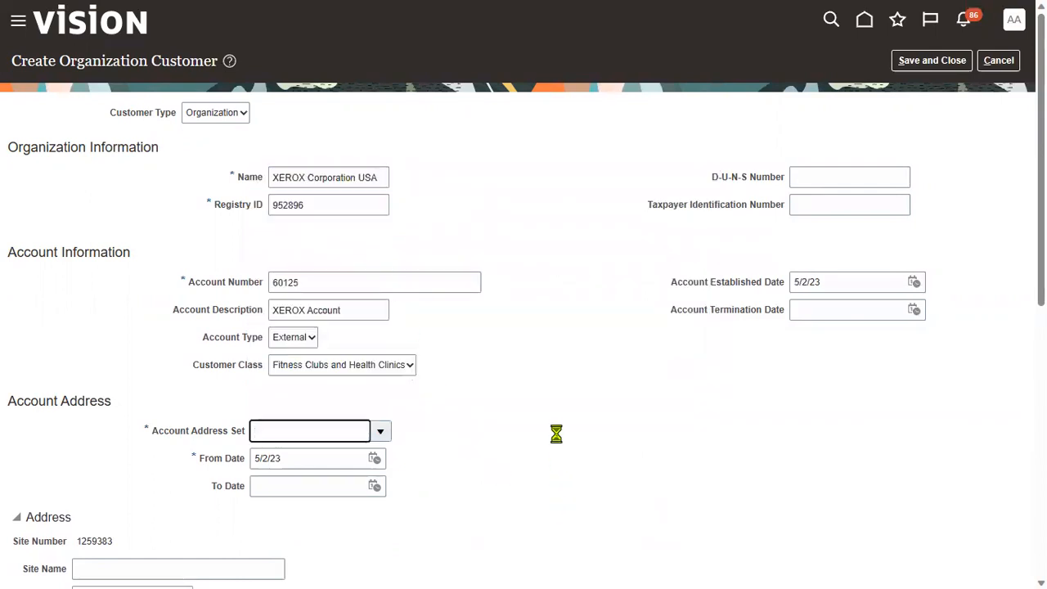
scroll(270, 459, down, 3)
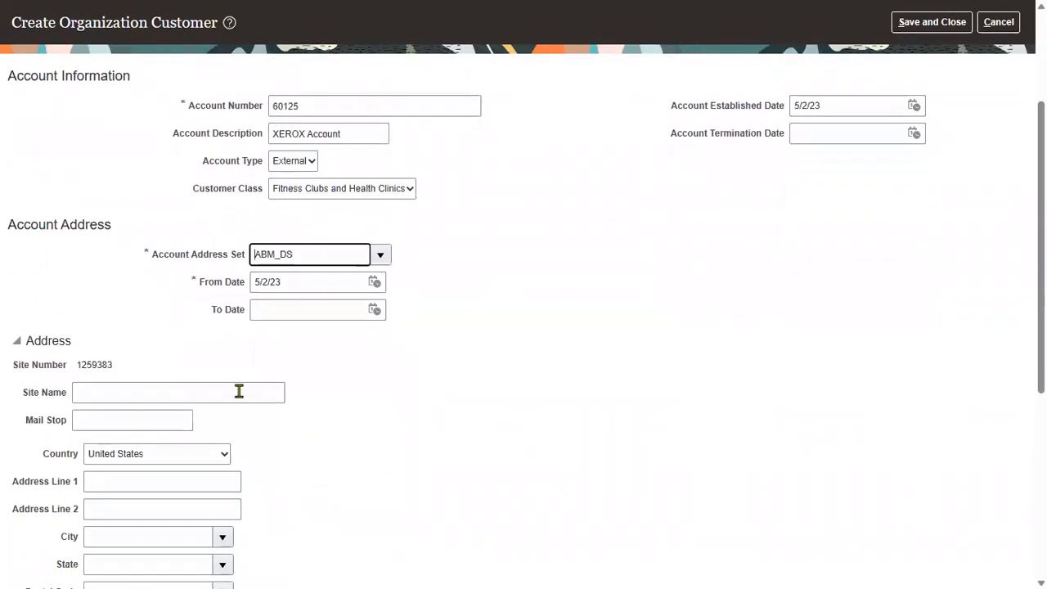
click(178, 383)
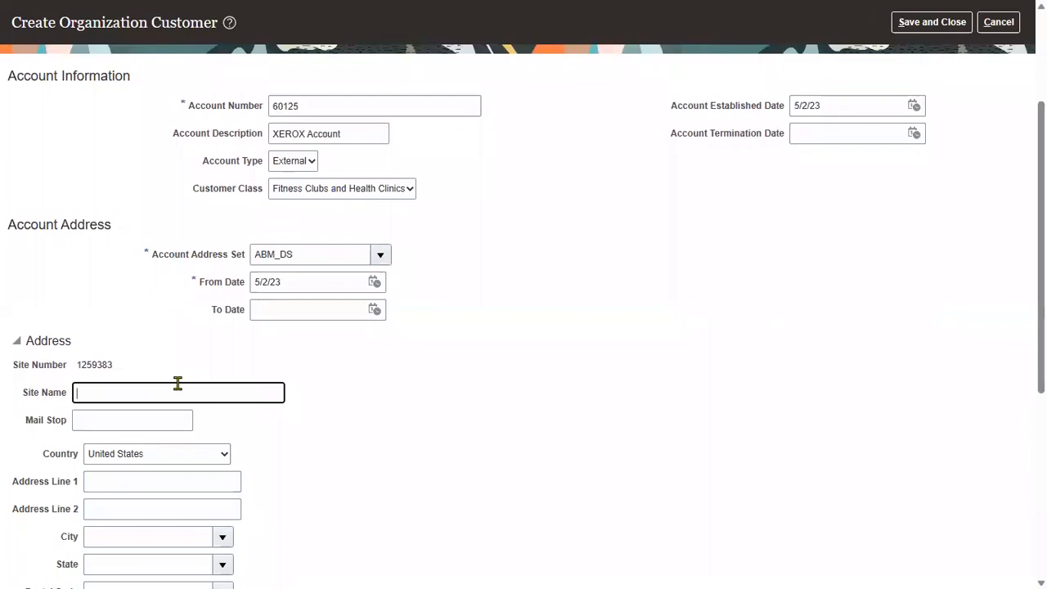
text(XEROX Site)
key(Tab)
key(Tab)
key(Tab)
text(XEROX Site address)
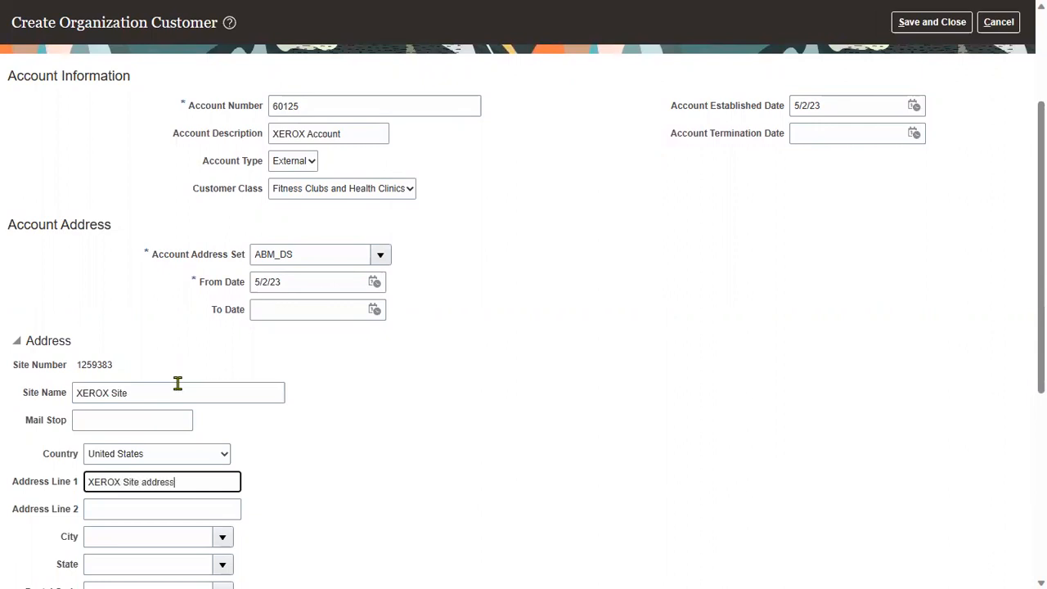
Search for postal code 12200 and select the Albany, New York entry for the site address.
scroll(220, 475, down, 3)
click(163, 327)
text(12200)
key(Tab)
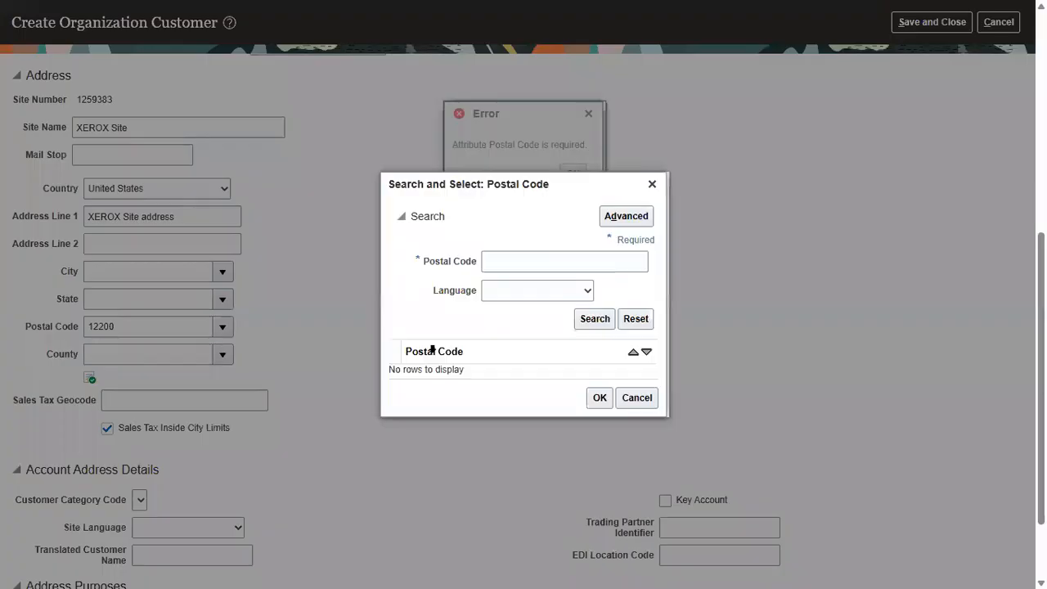
click(520, 257)
text(12200)
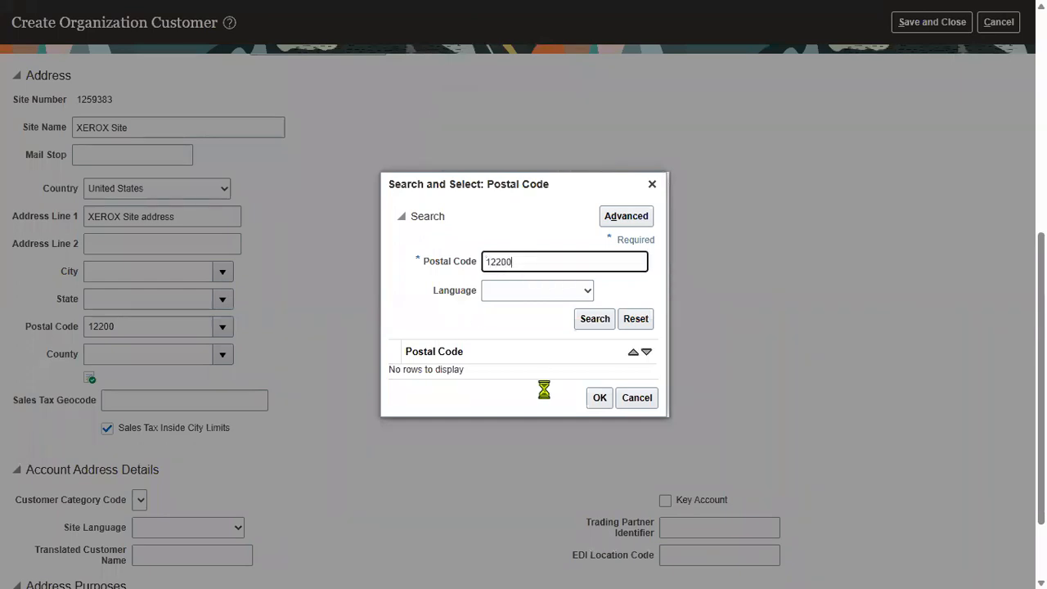
key(Return)
click(556, 379)
click(599, 416)
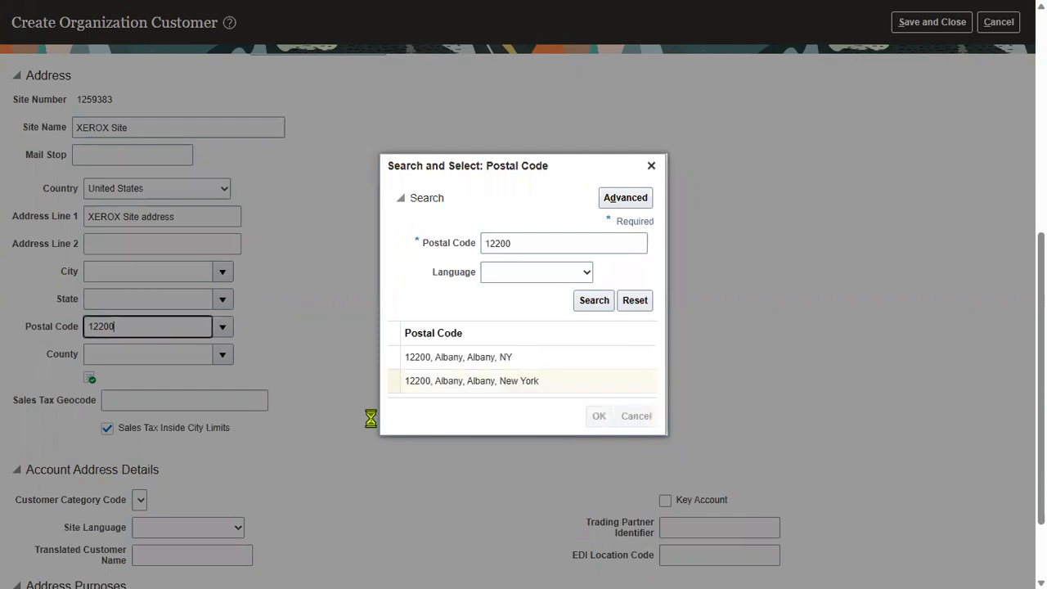
Add an address purpose row for the site and set its purpose to Bill to.
scroll(243, 464, down, 3)
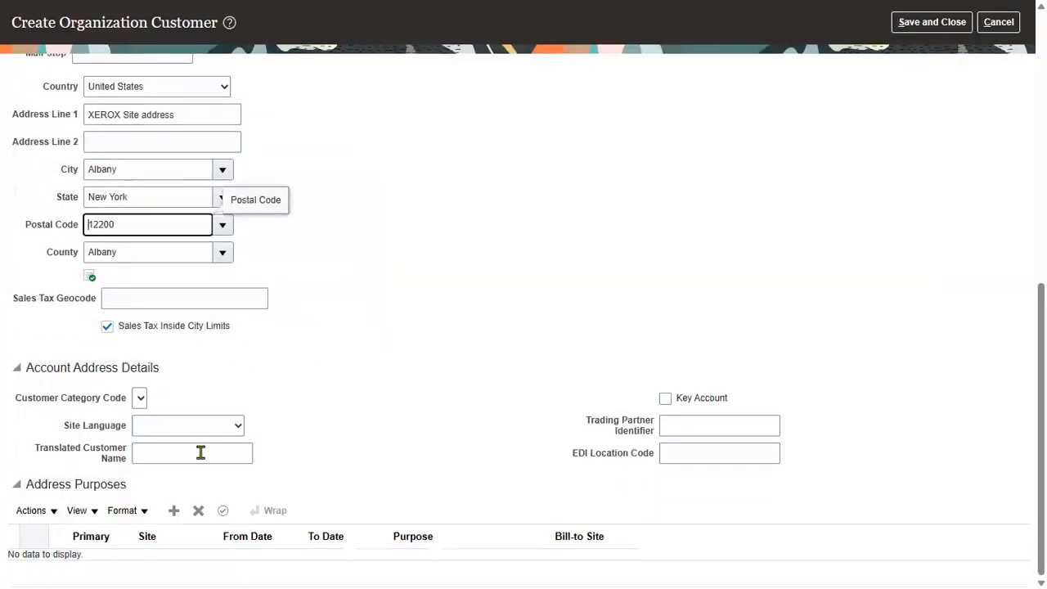
click(173, 511)
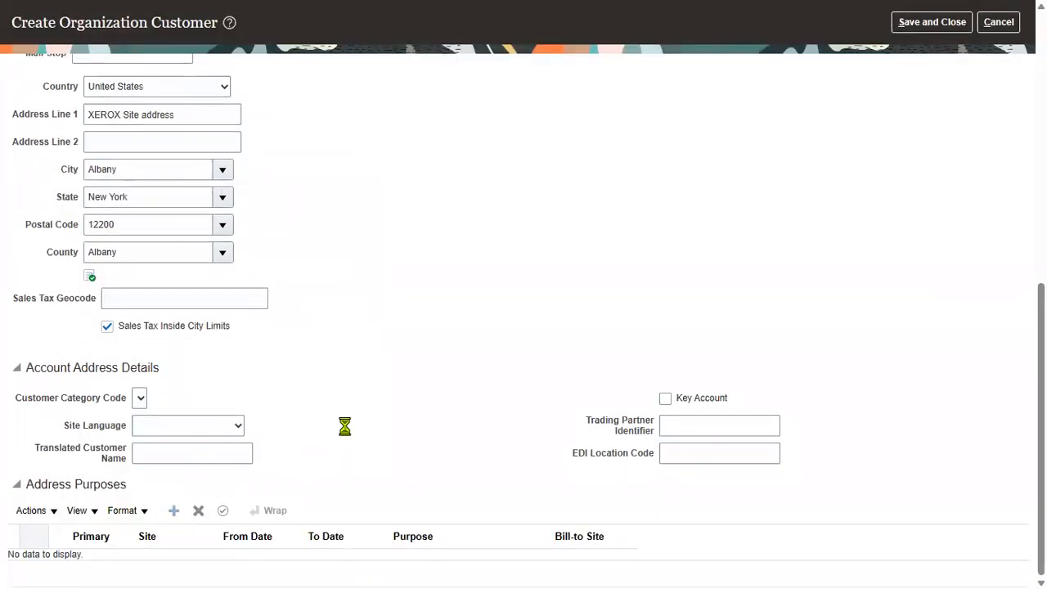
click(442, 566)
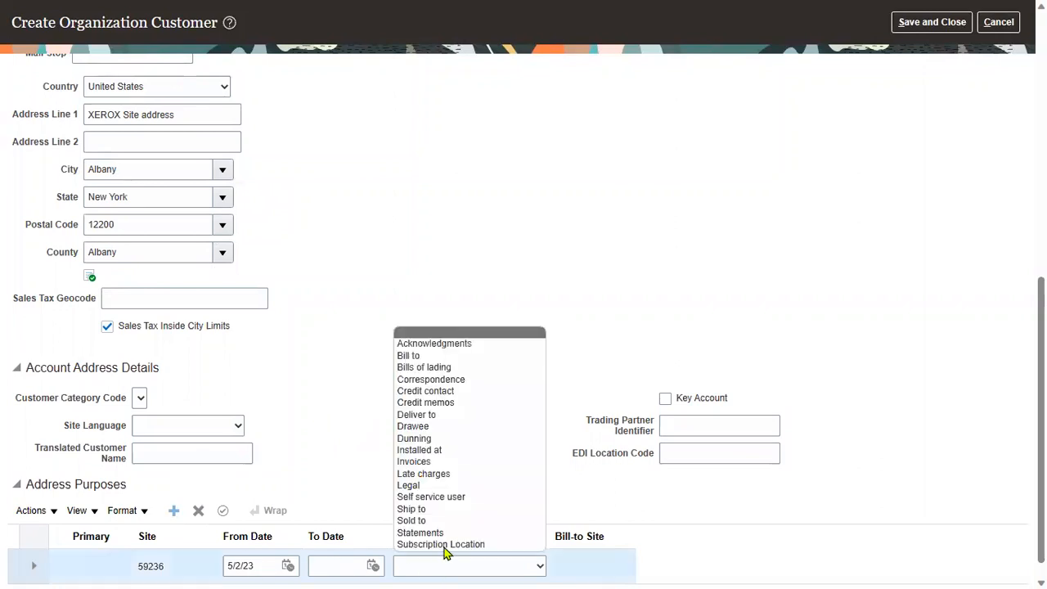
click(436, 357)
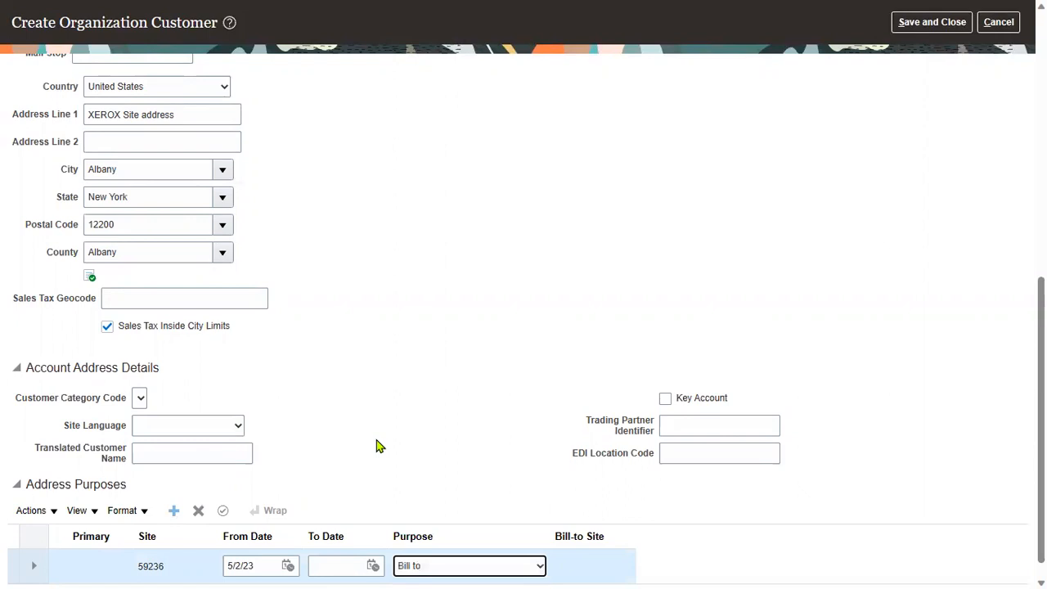
Add a Ship to address purpose with the XEROX Site address in Albany as bill-to site, and save and close the customer.
click(174, 510)
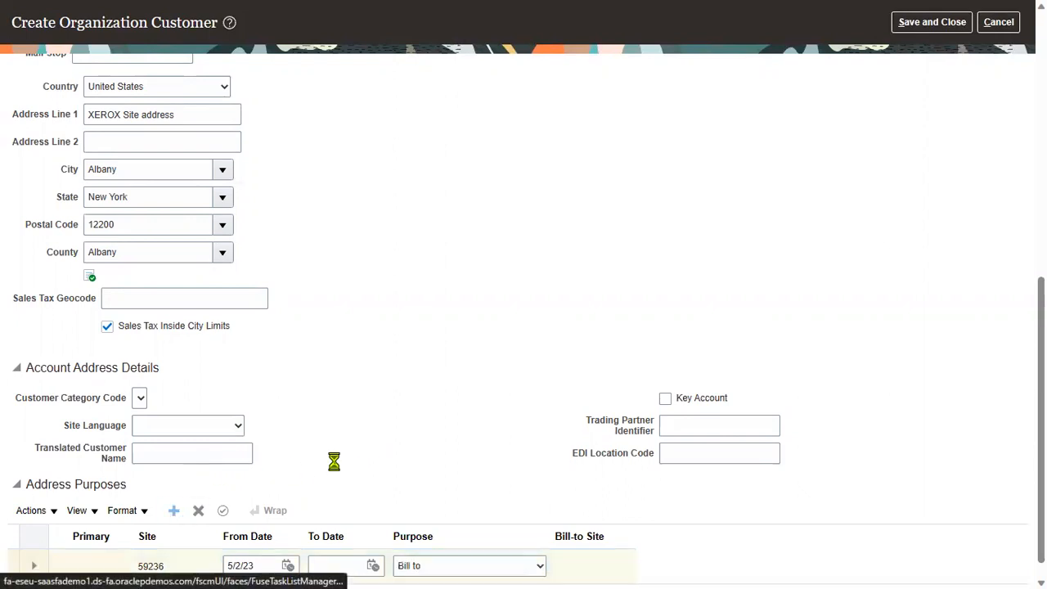
scroll(337, 468, down, 1)
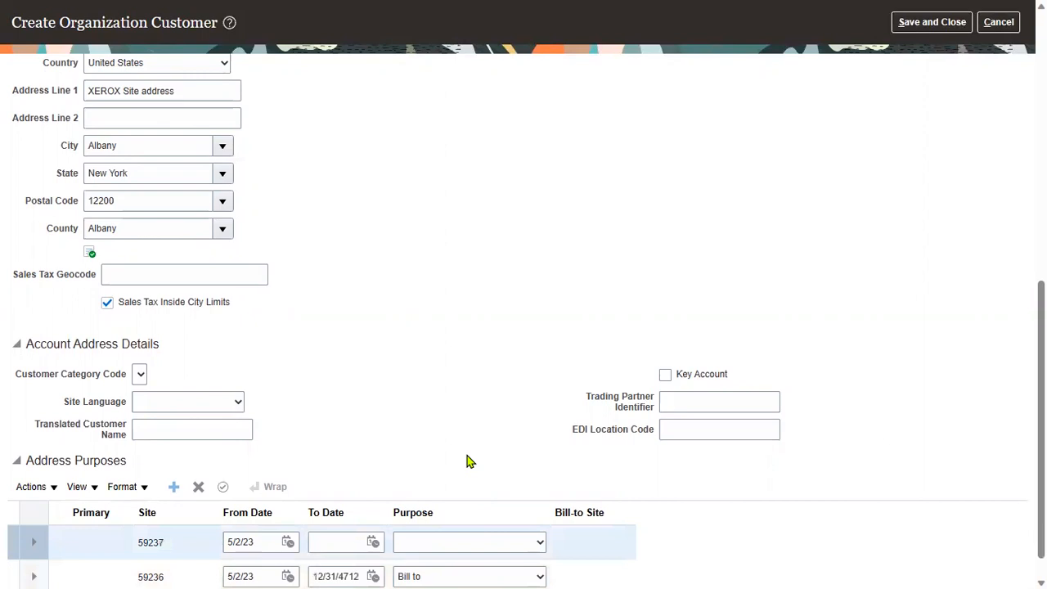
click(448, 547)
click(442, 491)
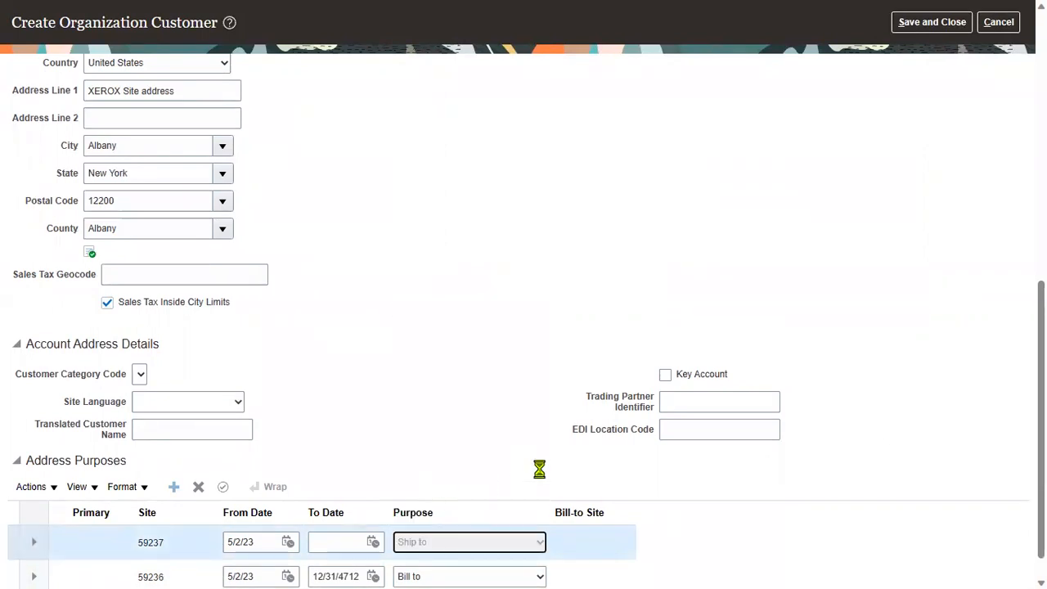
click(614, 543)
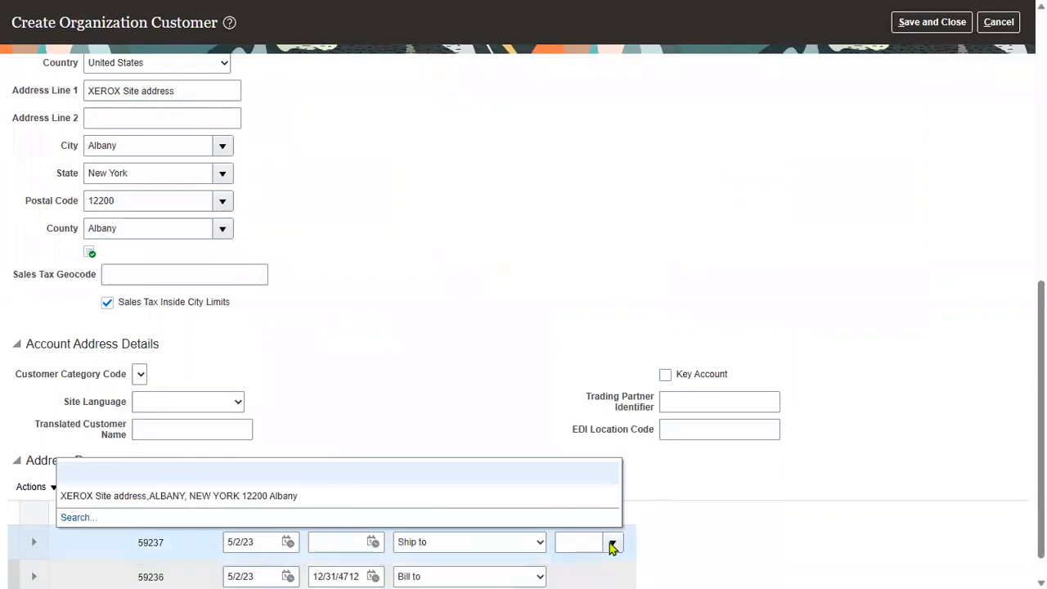
click(431, 497)
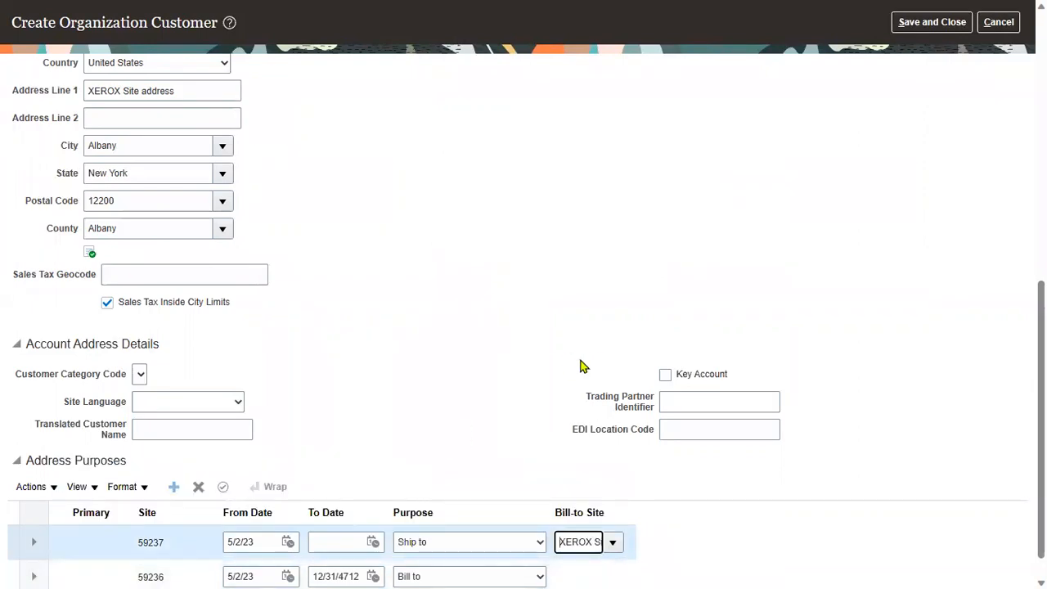
scroll(858, 311, up, 8)
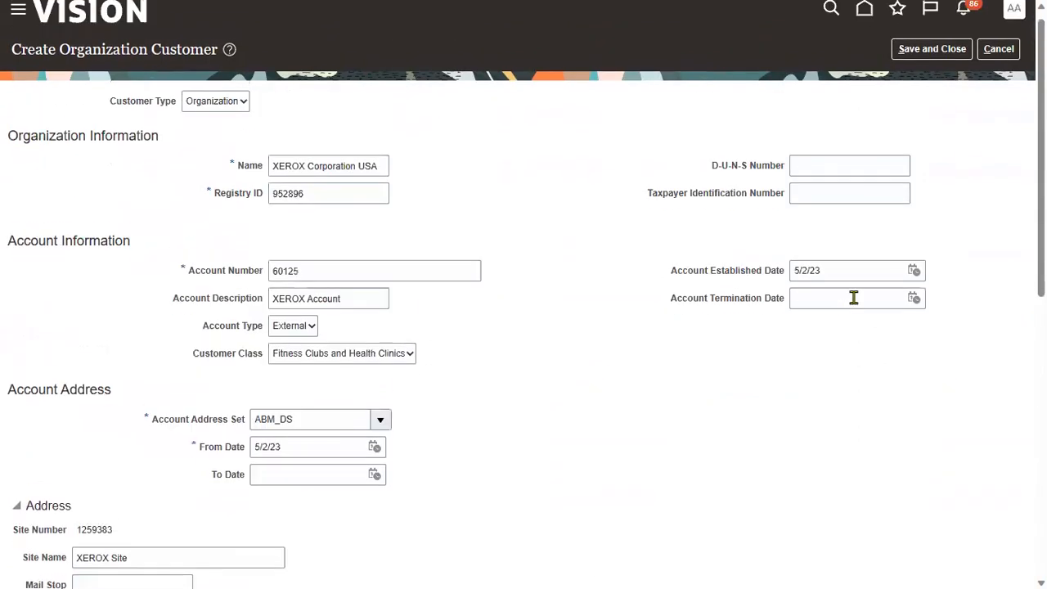
click(917, 62)
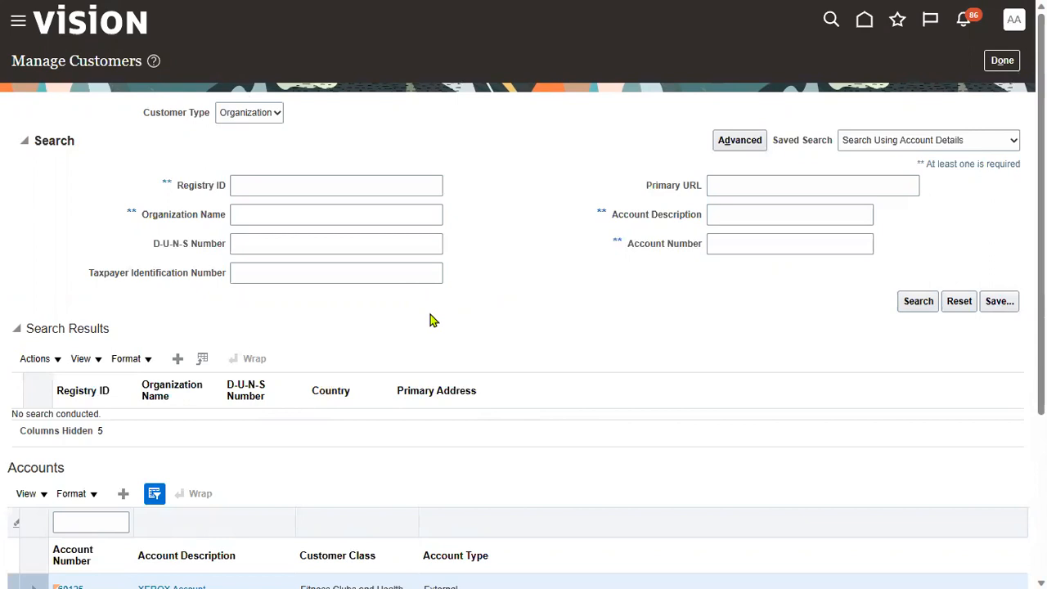
Search the customers for the organization name XEROX.
click(332, 217)
text(X)
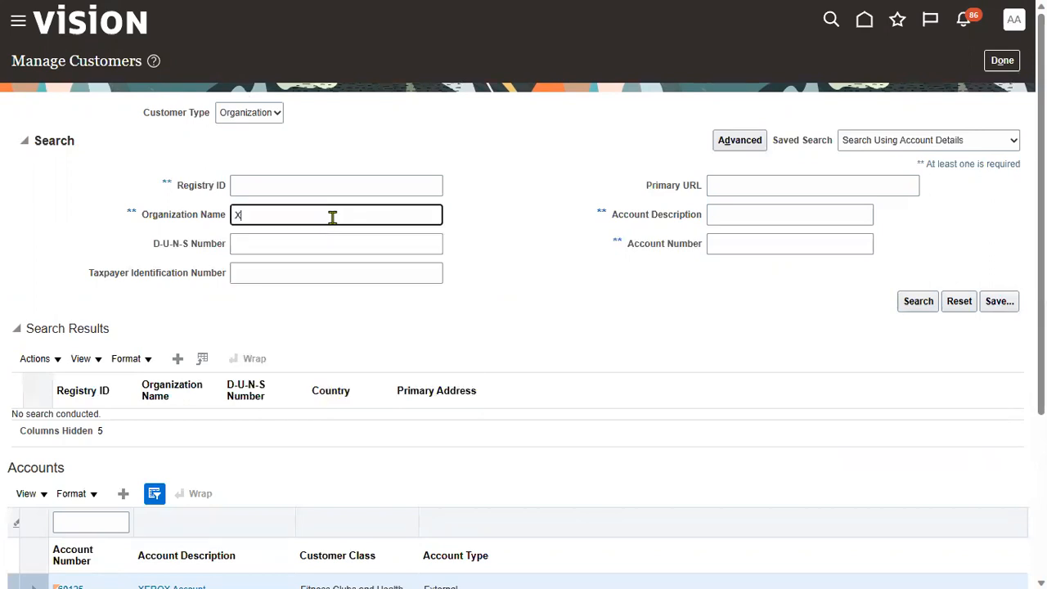
text(EROX)
key(Return)
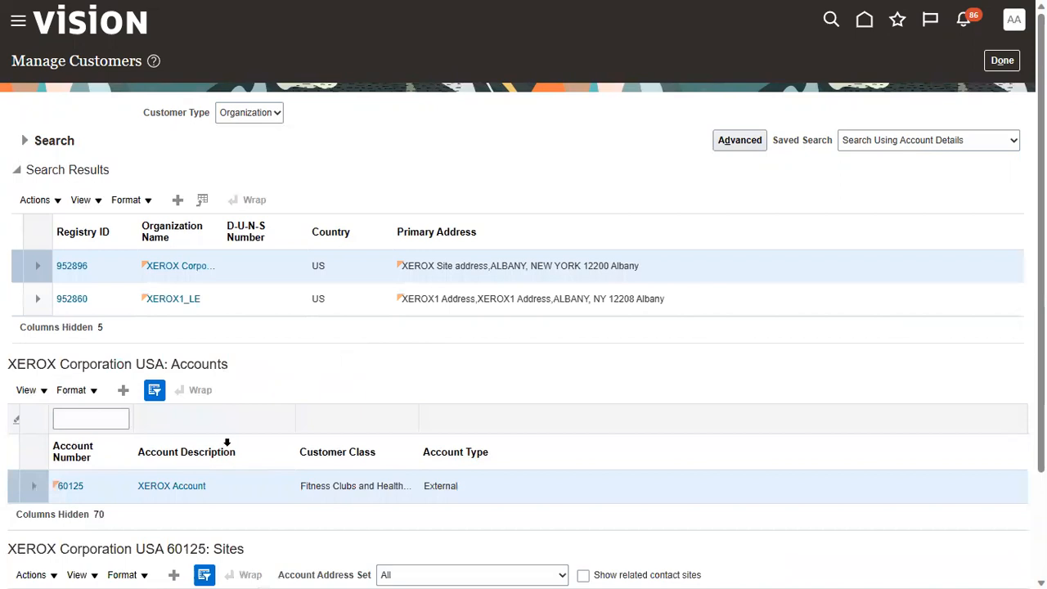
Open the XEROX Account of XEROX Corporation USA, examine the profile class in its profile history, and save and close the account.
click(180, 486)
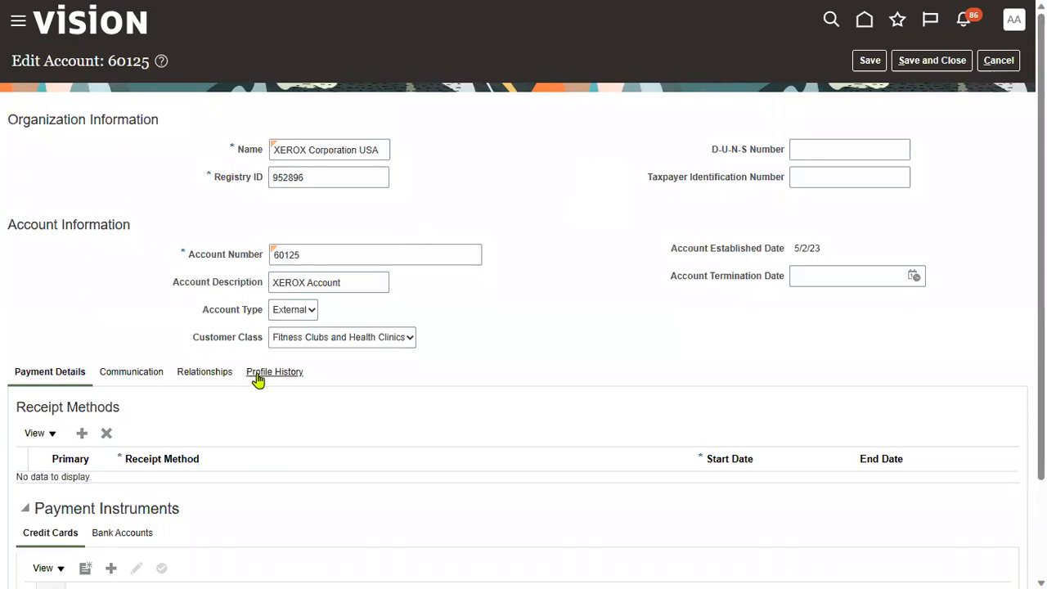
click(272, 378)
scroll(70, 485, down, 3)
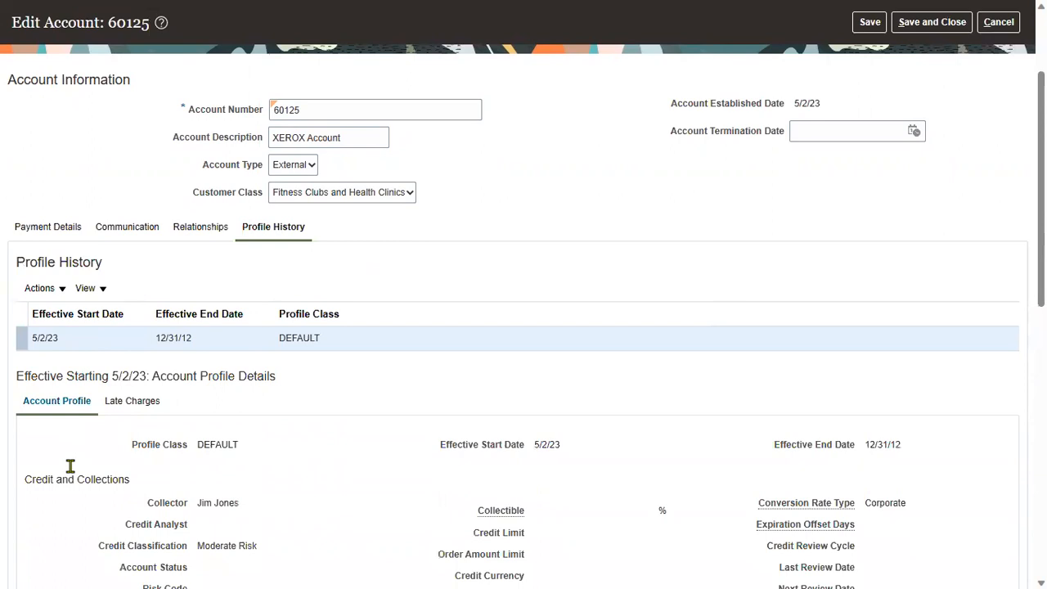
double_click(296, 305)
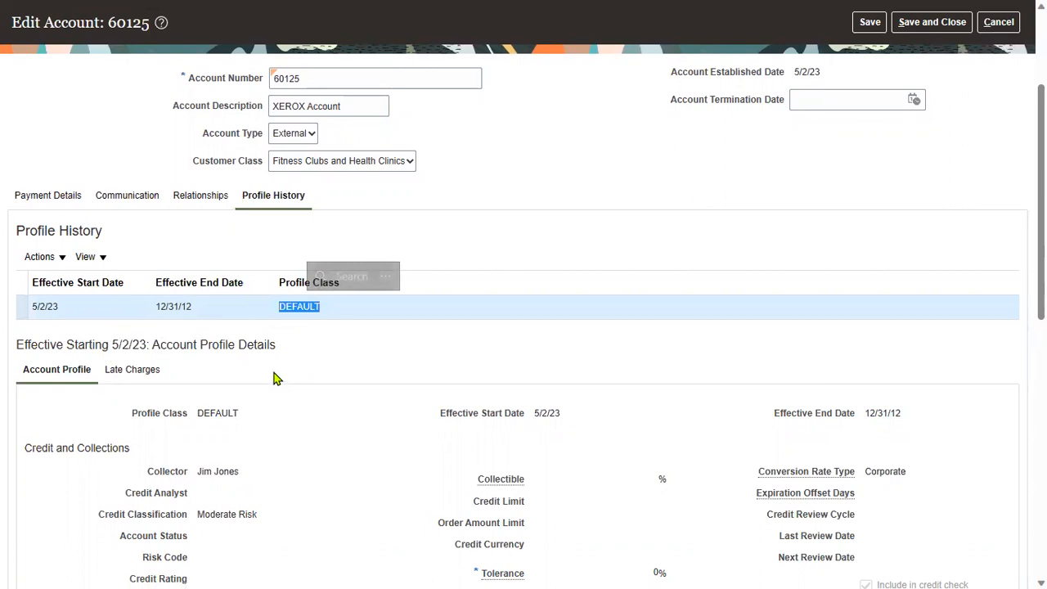
scroll(592, 224, up, 3)
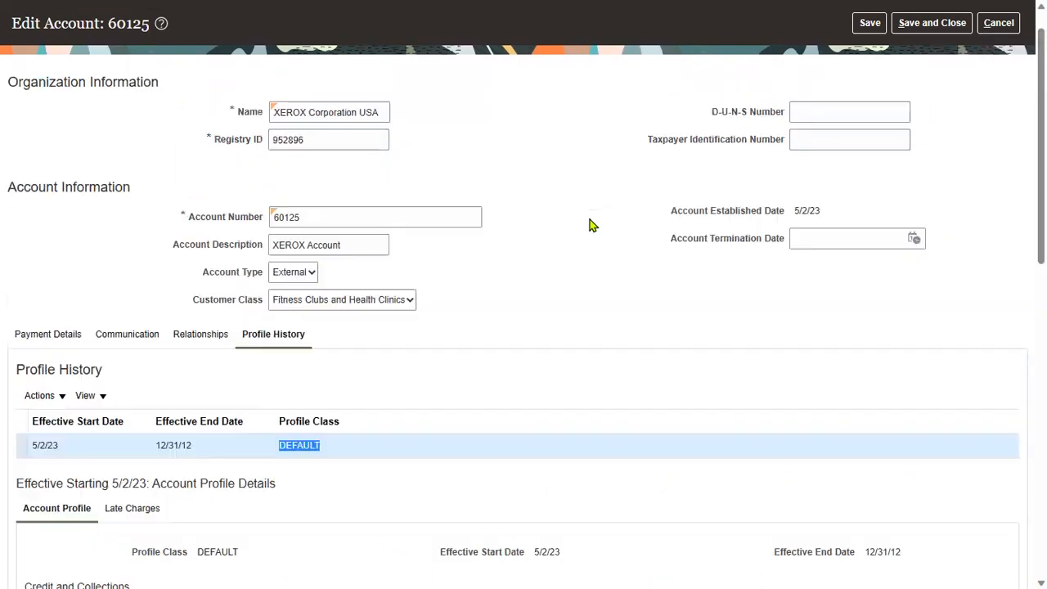
click(941, 64)
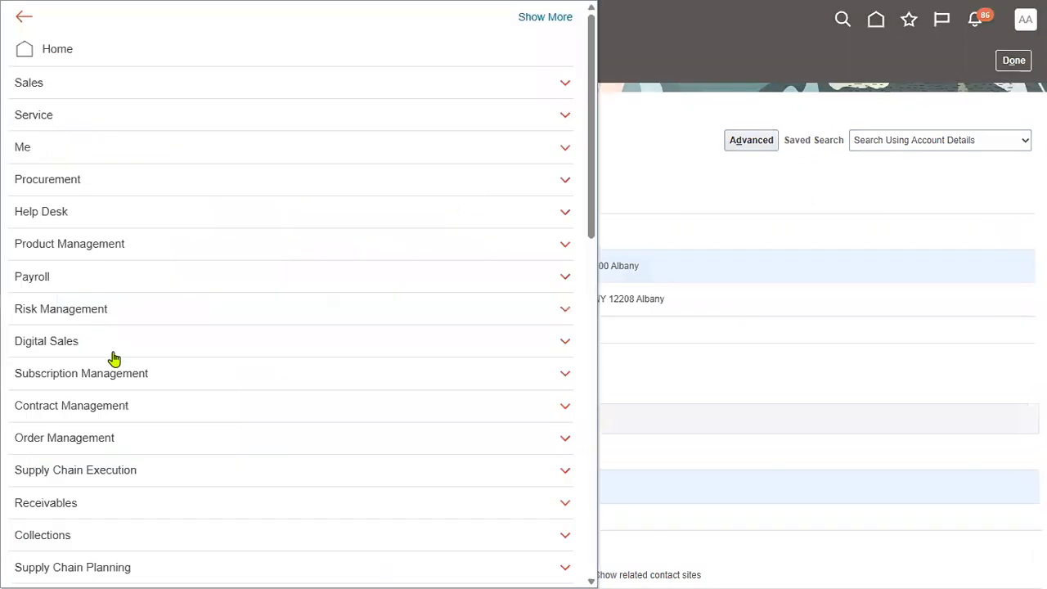
Go to the Receivables Billing work area and start creating a new transaction.
scroll(147, 371, down, 1)
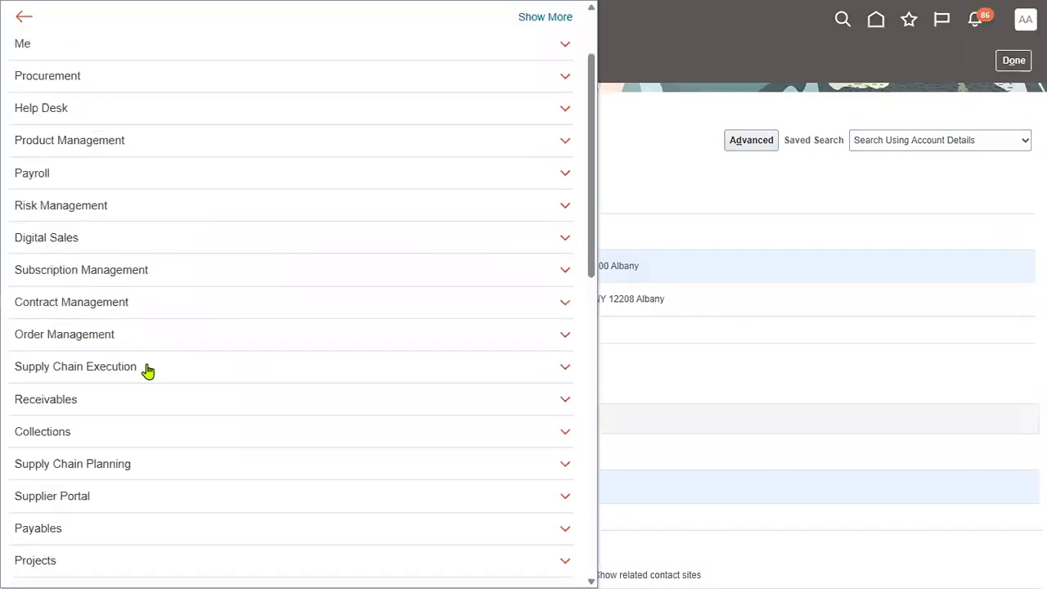
scroll(156, 360, down, 3)
scroll(194, 436, down, 1)
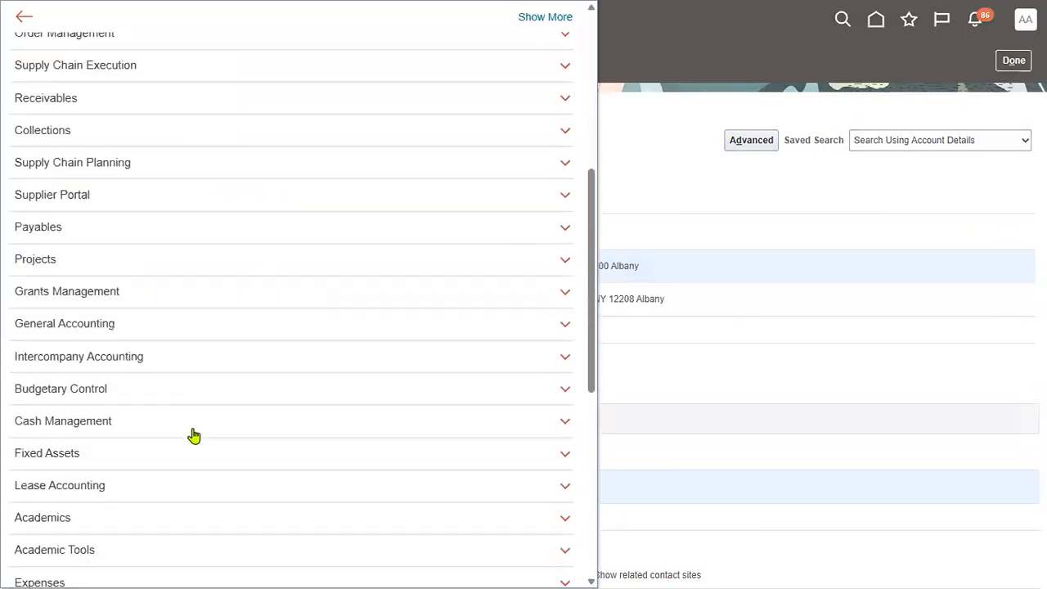
scroll(194, 436, down, 3)
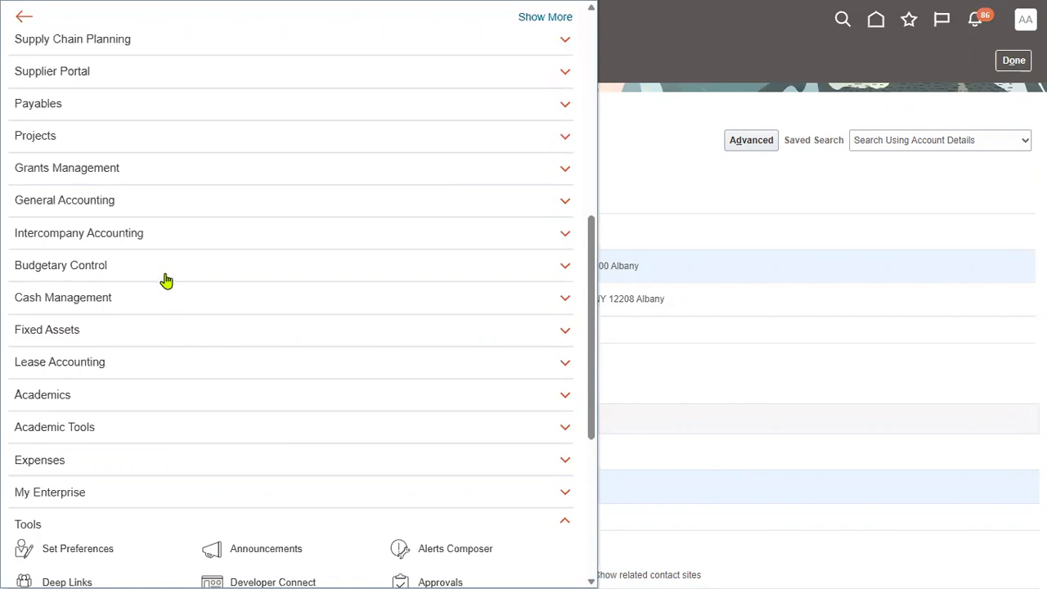
scroll(175, 351, up, 4)
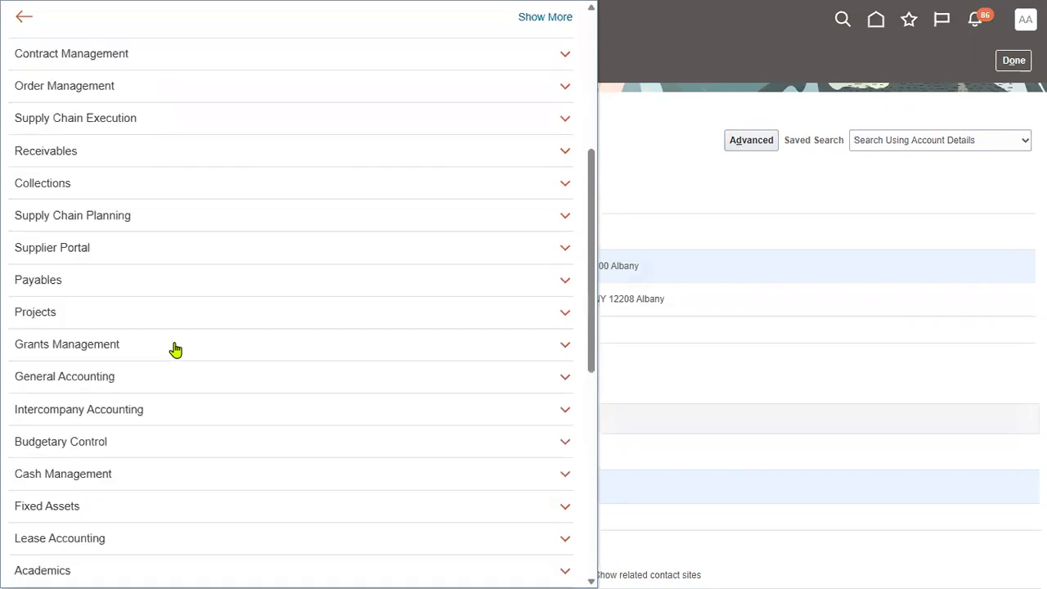
click(157, 157)
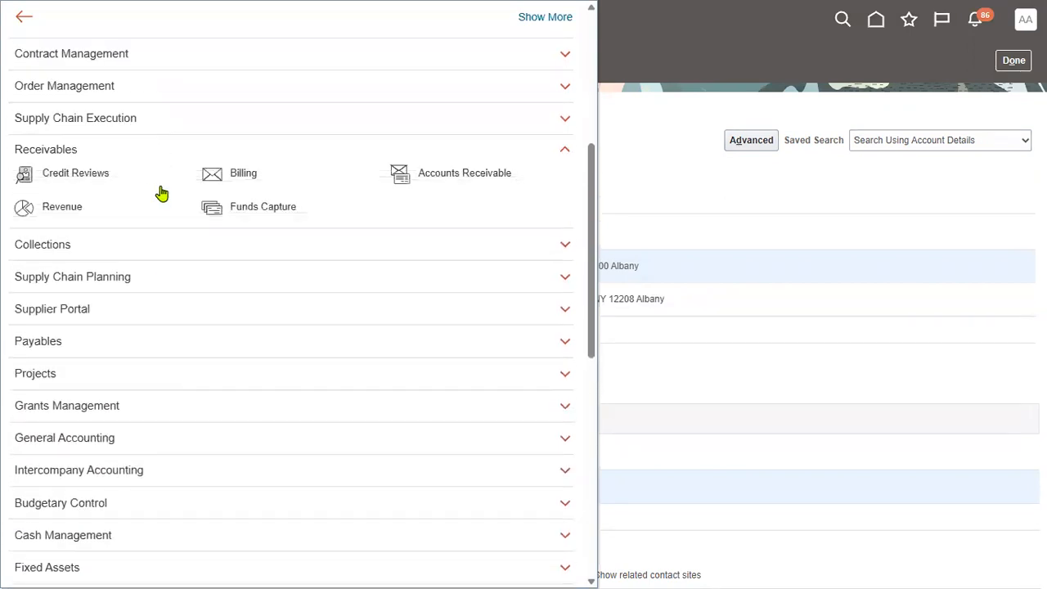
click(239, 176)
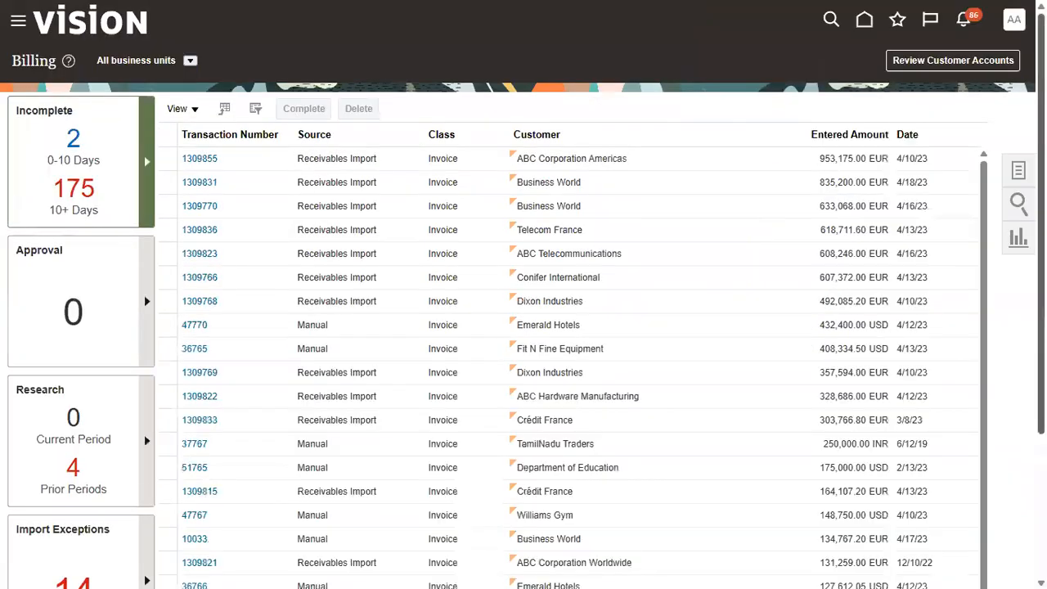
click(1015, 170)
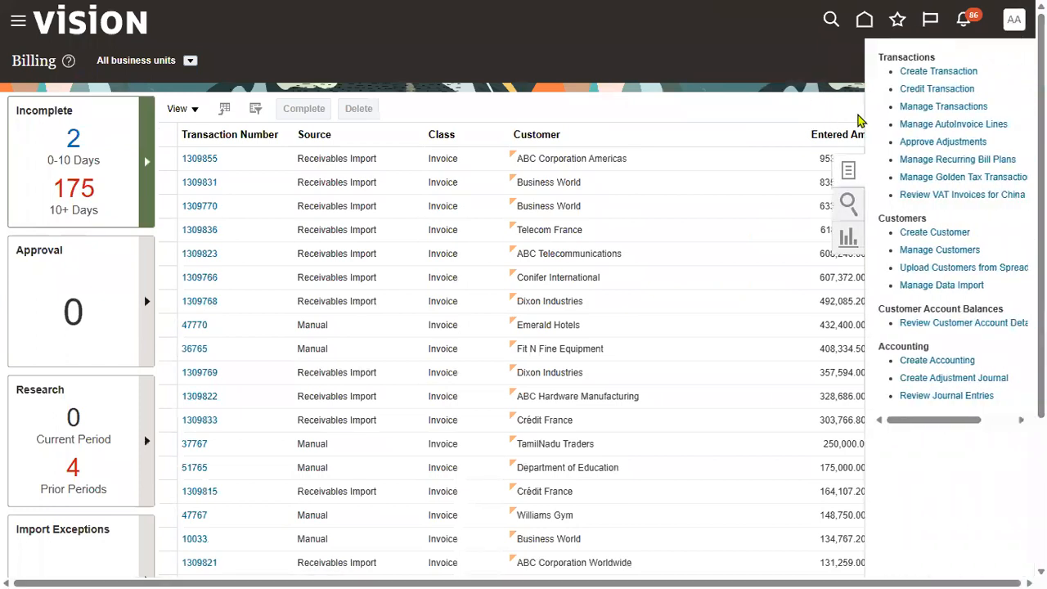
click(934, 74)
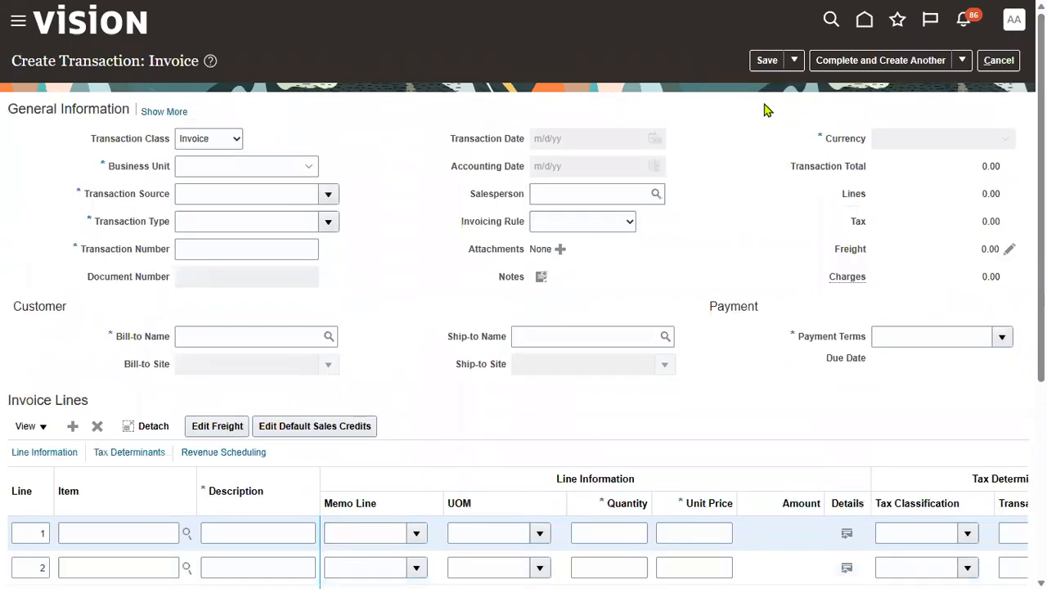
Set the invoice's business unit to US1 Business Unit.
click(219, 163)
text(us1)
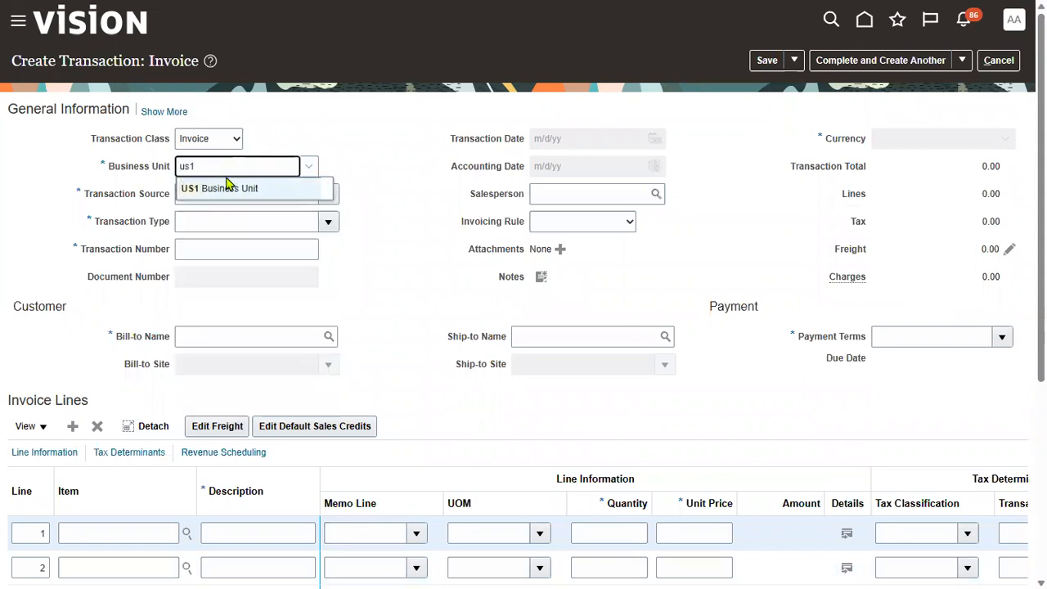
click(228, 187)
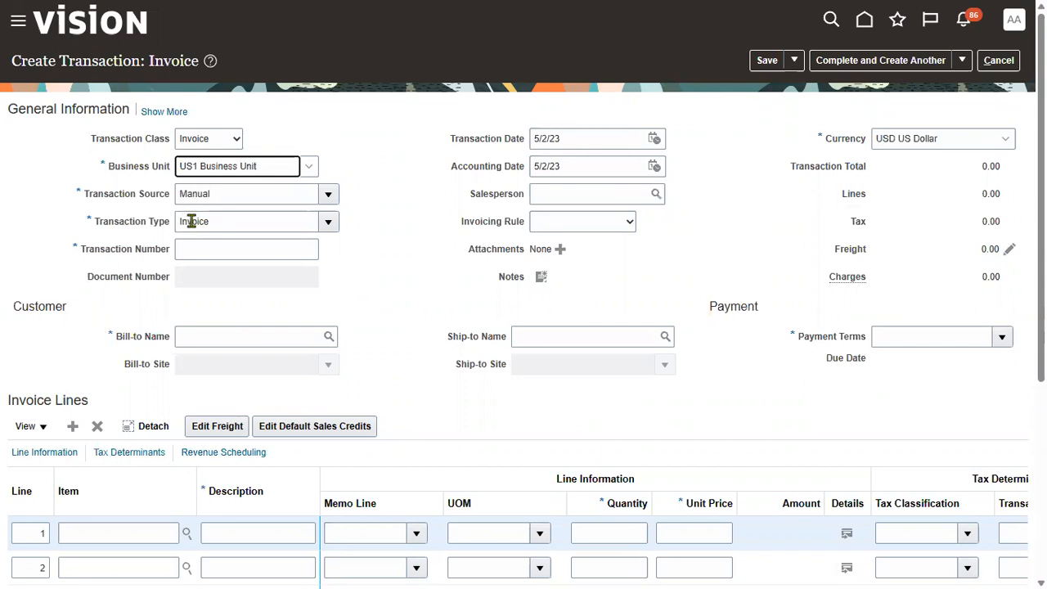
Look up the invoice's bill-to customer by searching for the name XEROX, keeping the invoice's business unit in view.
click(259, 337)
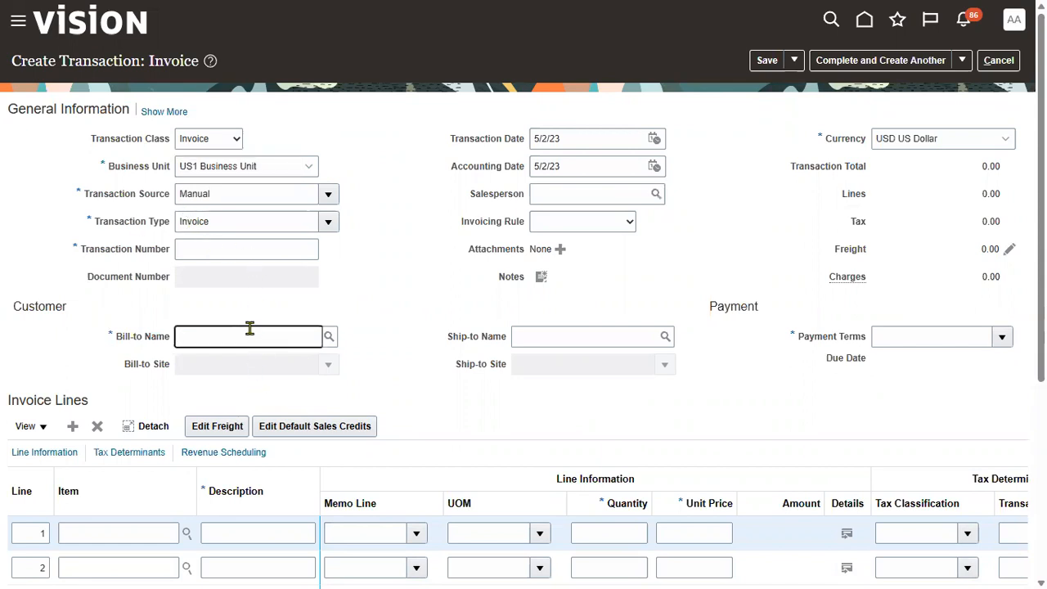
key(Tab)
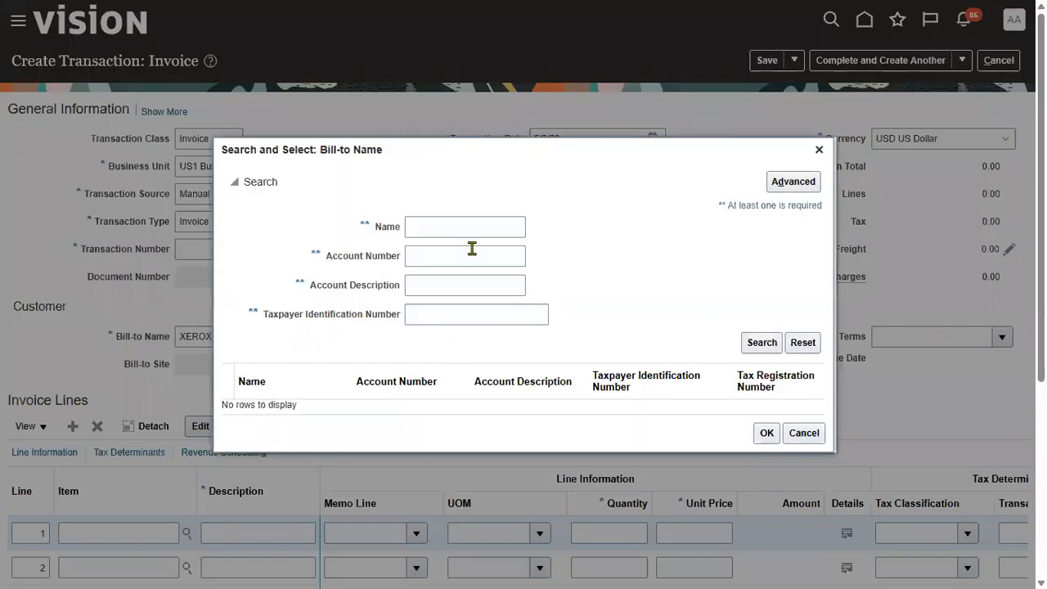
click(471, 234)
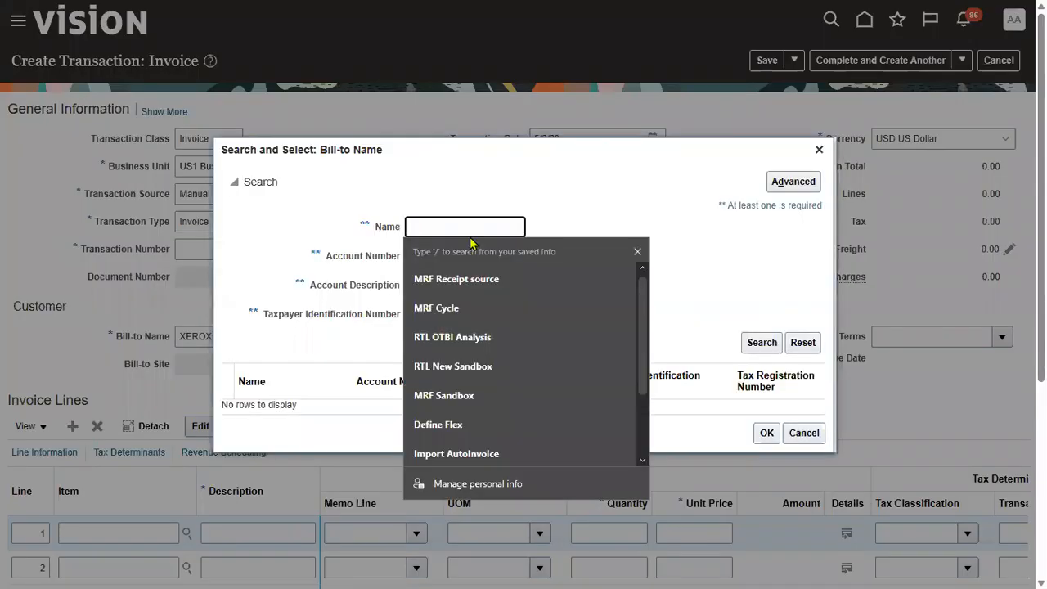
text(XEROX)
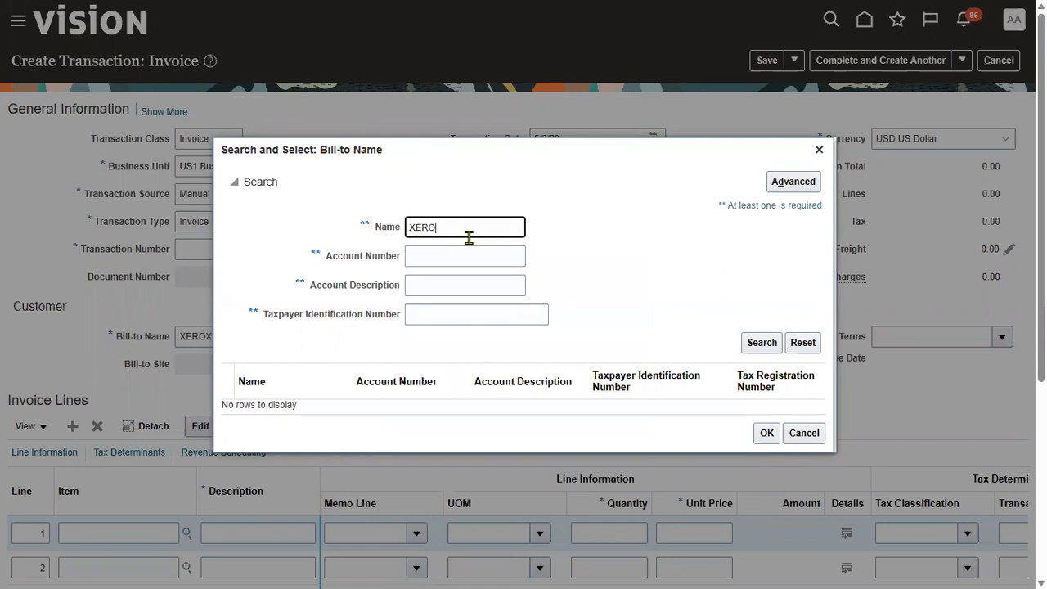
click(762, 342)
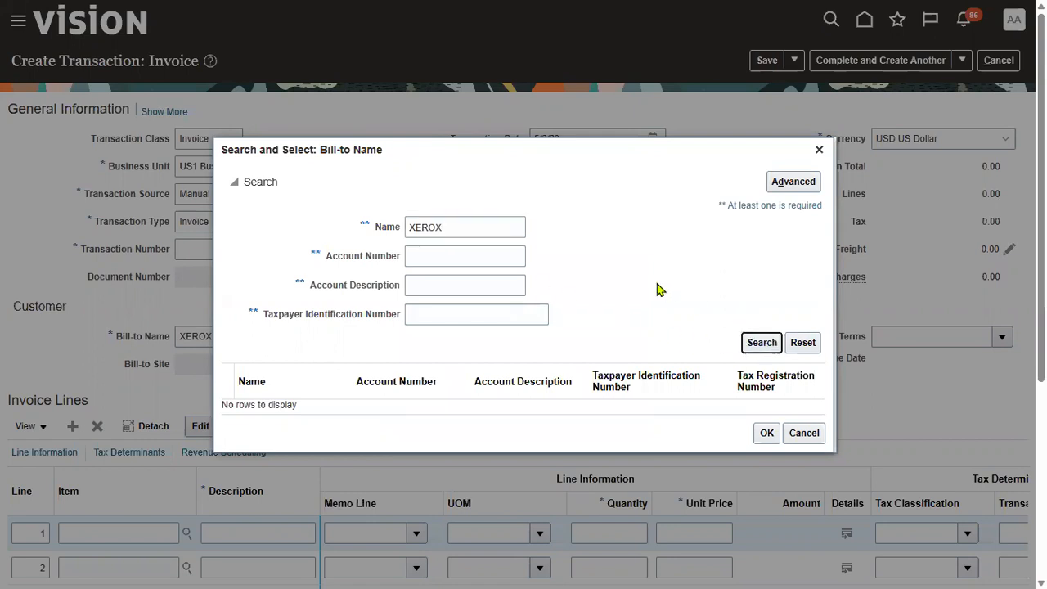
drag(320, 161, 411, 181)
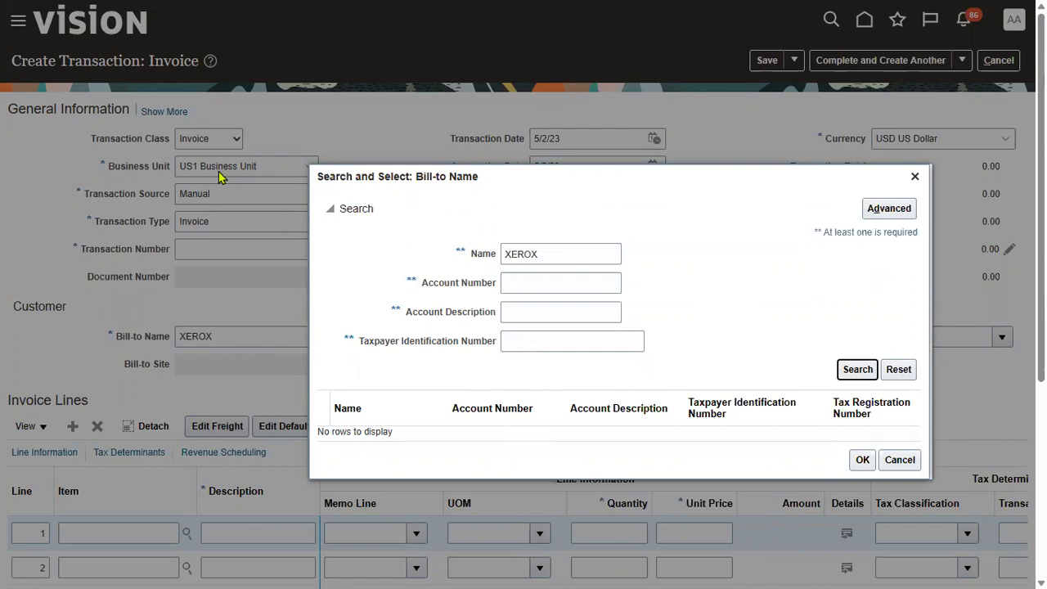
Copy the application's web address, open it in a new InPrivate browser window and maximize that window.
click(760, 39)
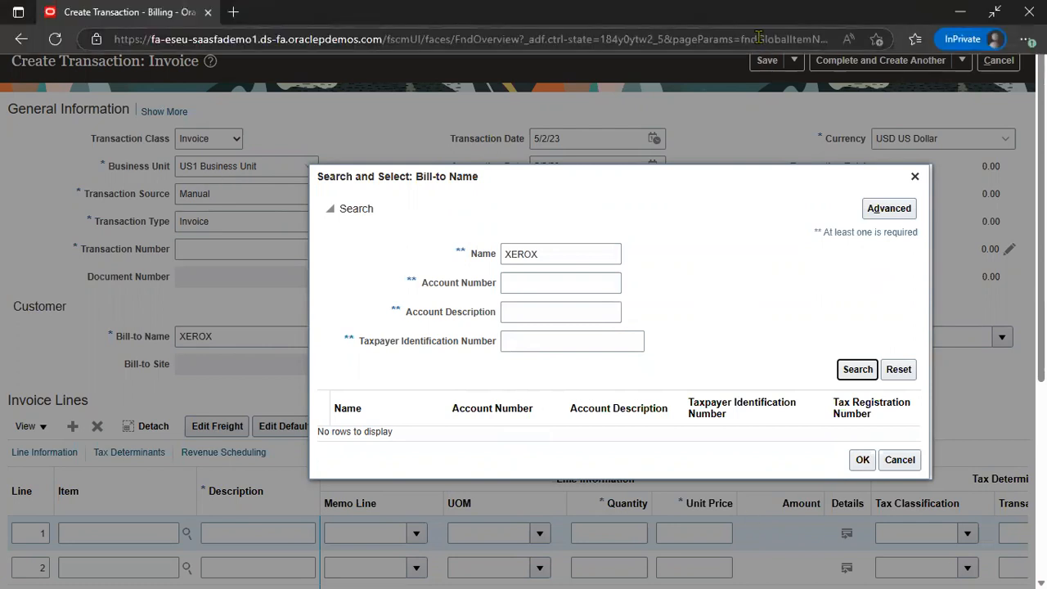
click(1026, 40)
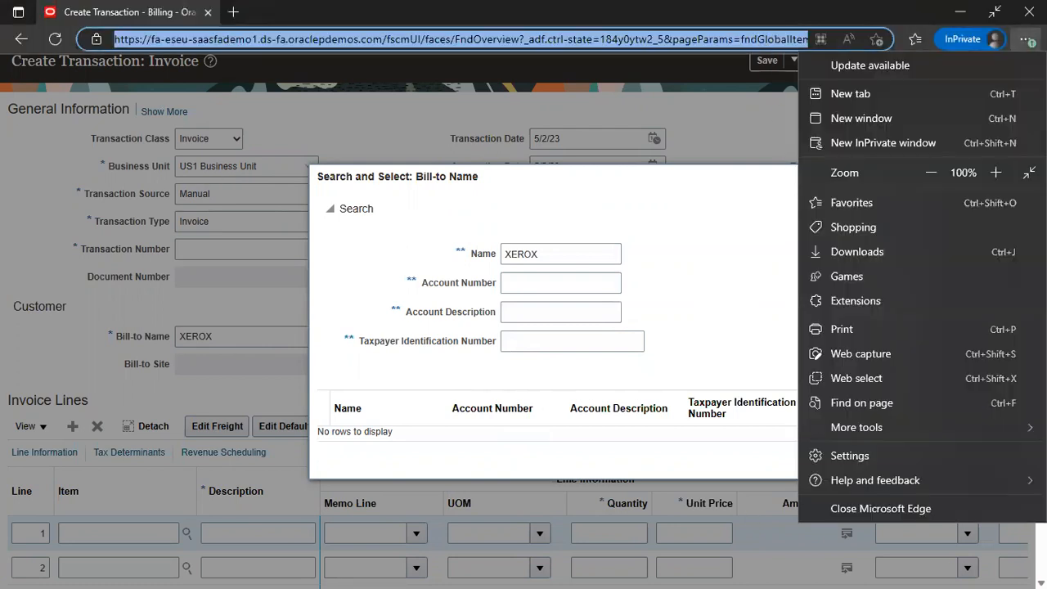
click(872, 144)
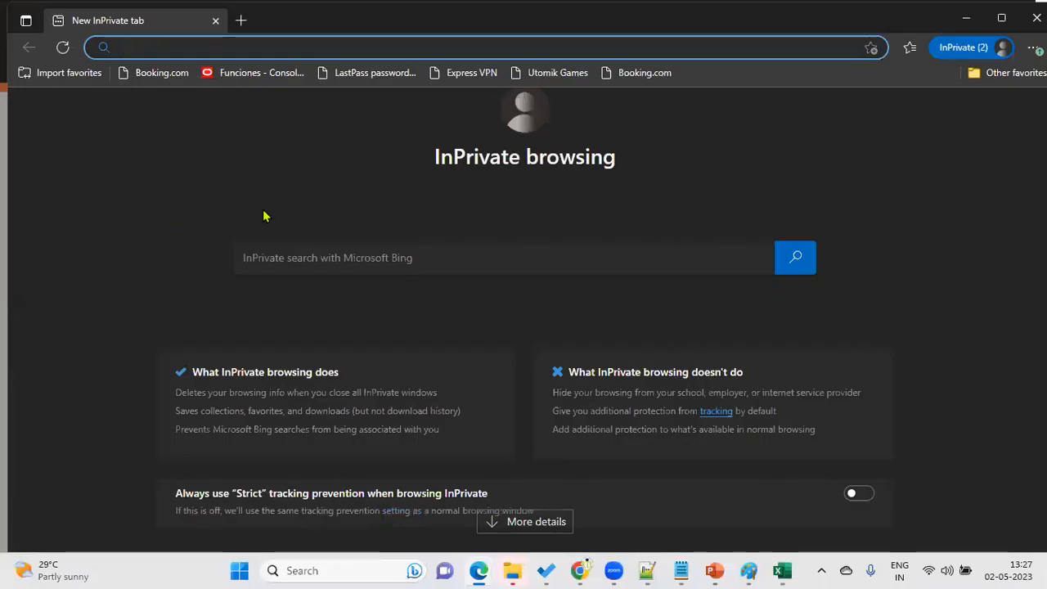
key(Return)
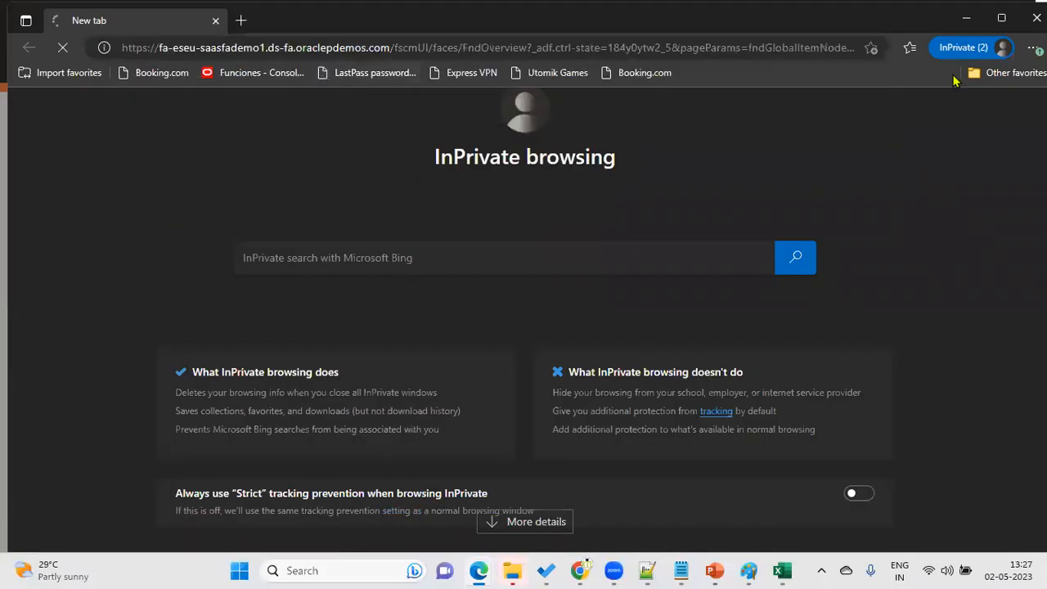
click(1002, 18)
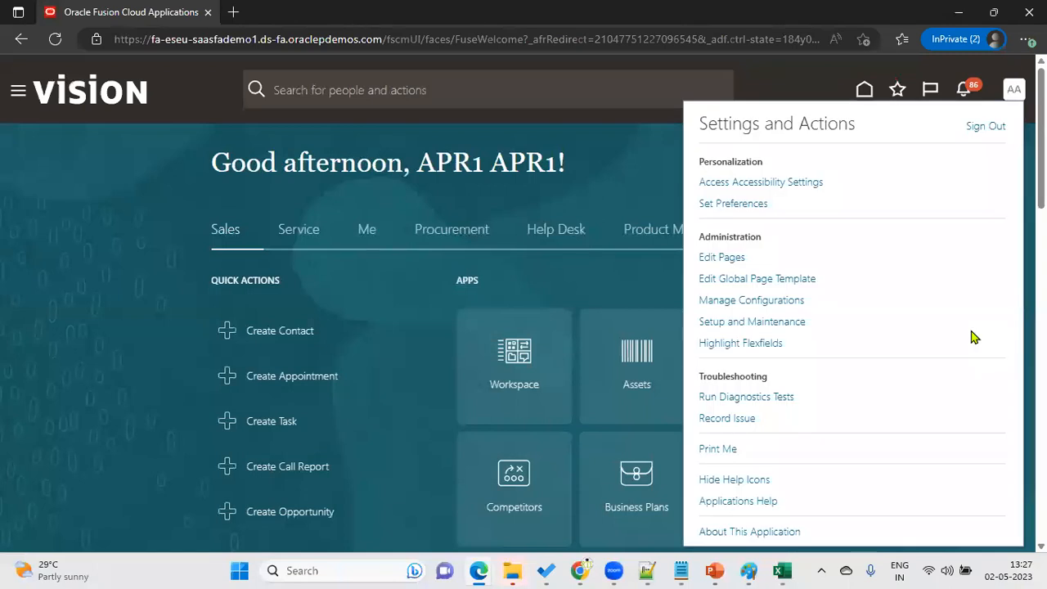
Go to Setup and Maintenance and switch the setup offering to Financials.
click(776, 324)
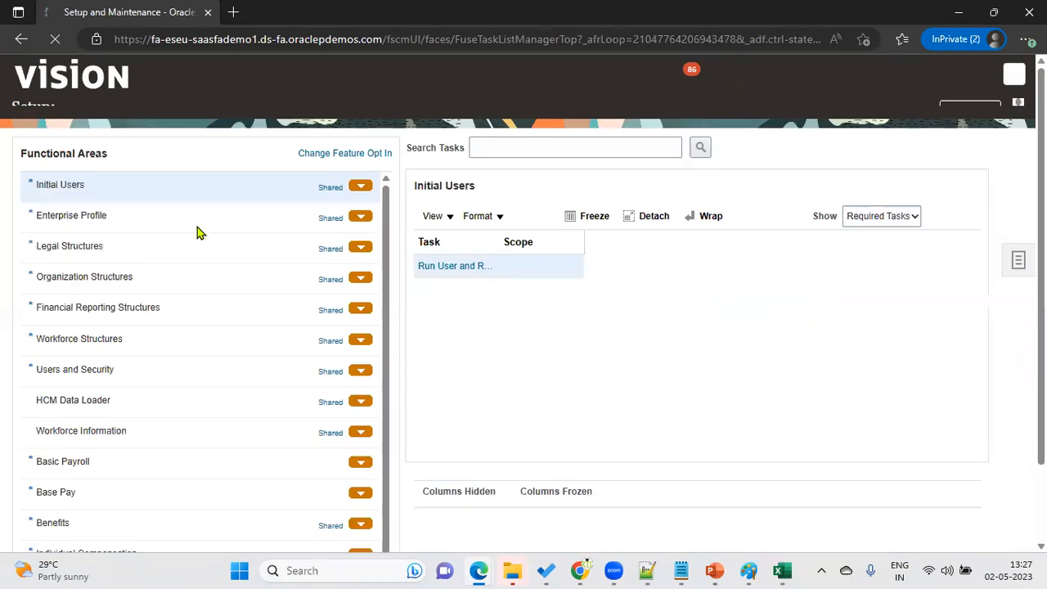
click(262, 113)
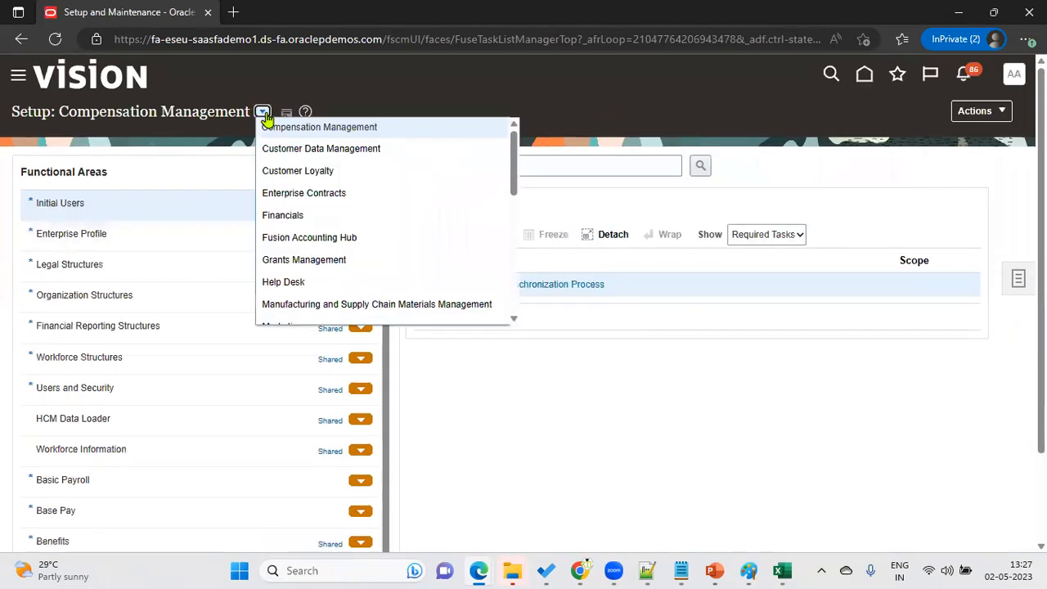
click(283, 215)
Search the setup tasks for "business unit" and go to the Manage Business Unit Set Assignment task.
click(529, 163)
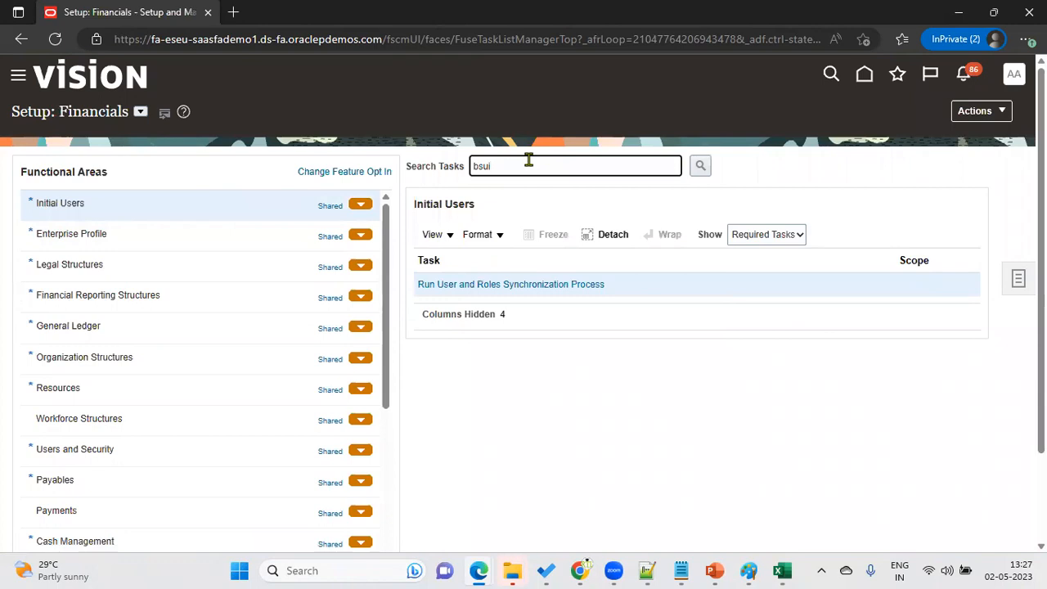
key(BackSpace)
text(usie)
key(BackSpace)
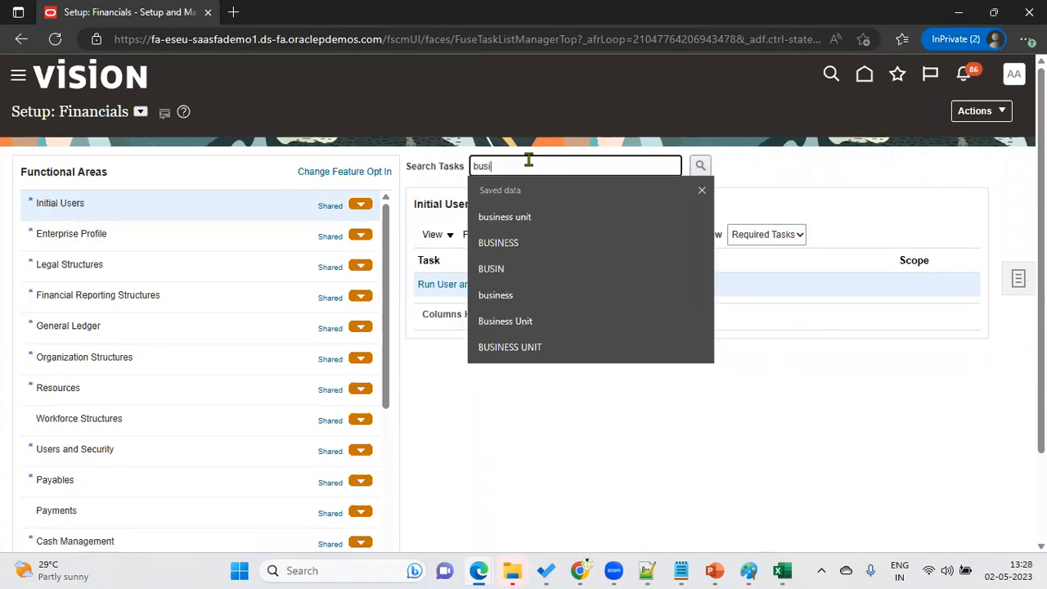
click(550, 220)
click(701, 166)
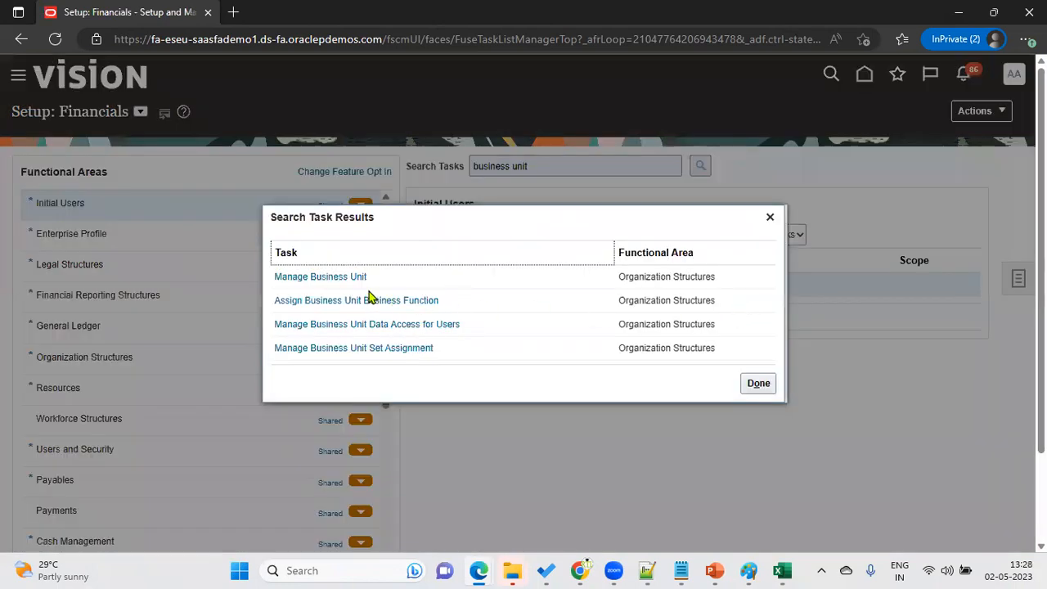
click(418, 352)
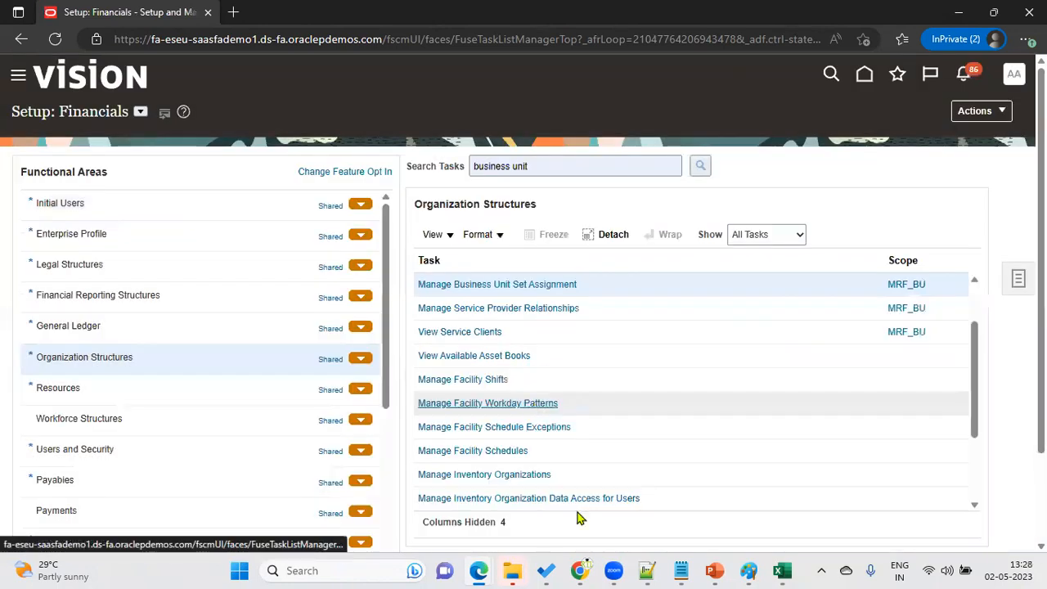
Set the task's scope to US1 Business Unit, found by searching business units for US1, and open its set assignments.
click(907, 286)
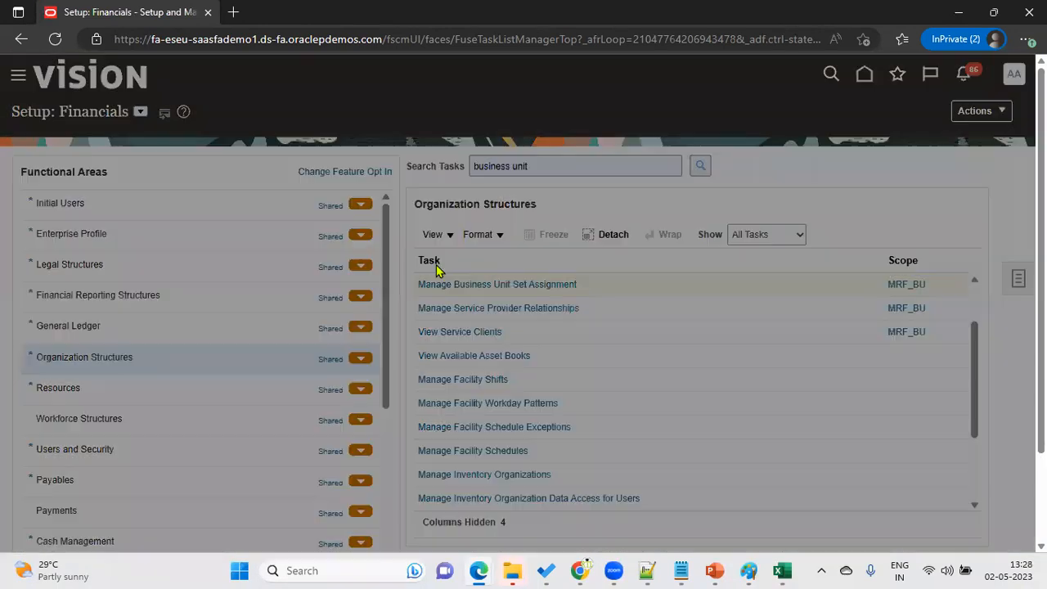
click(519, 332)
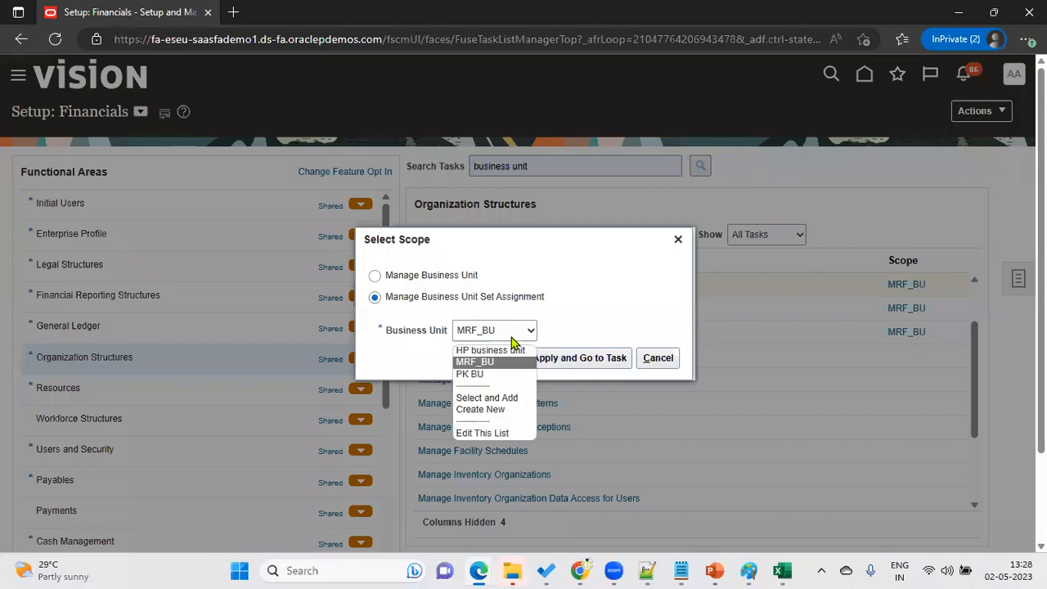
click(491, 398)
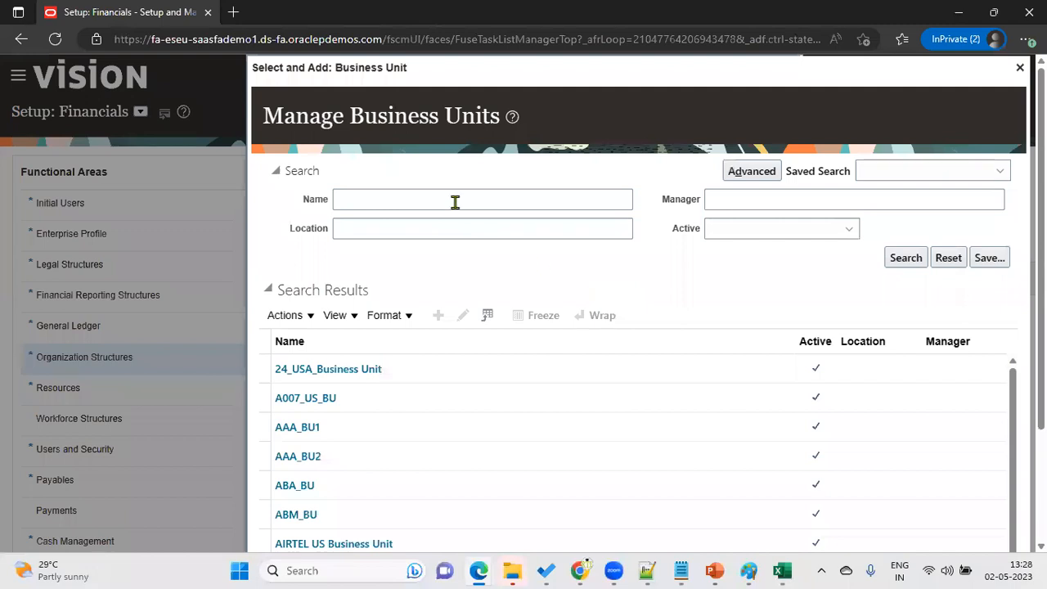
click(455, 202)
text(US1)
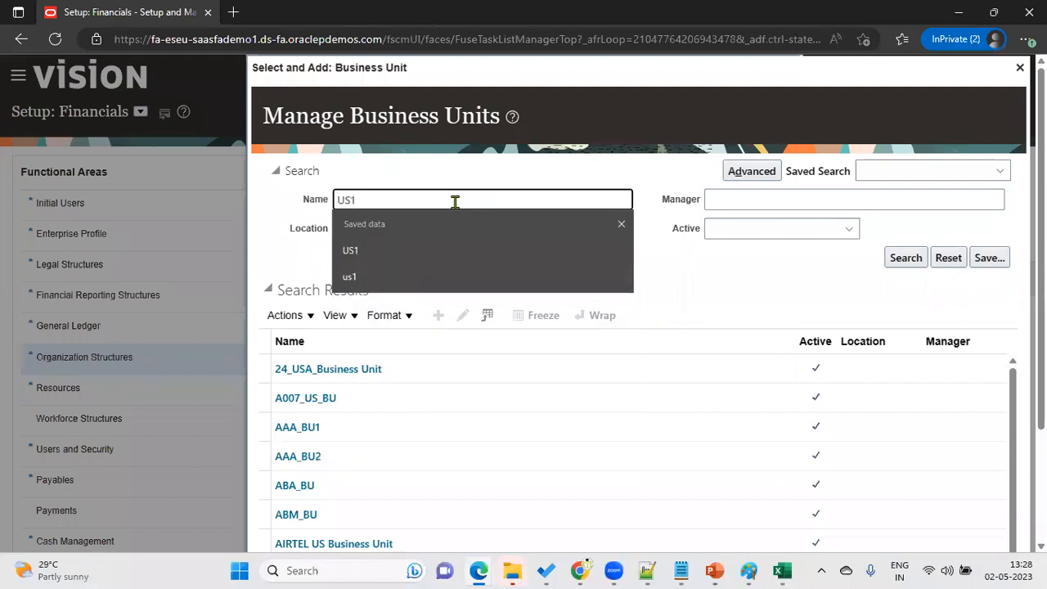
key(Return)
click(432, 401)
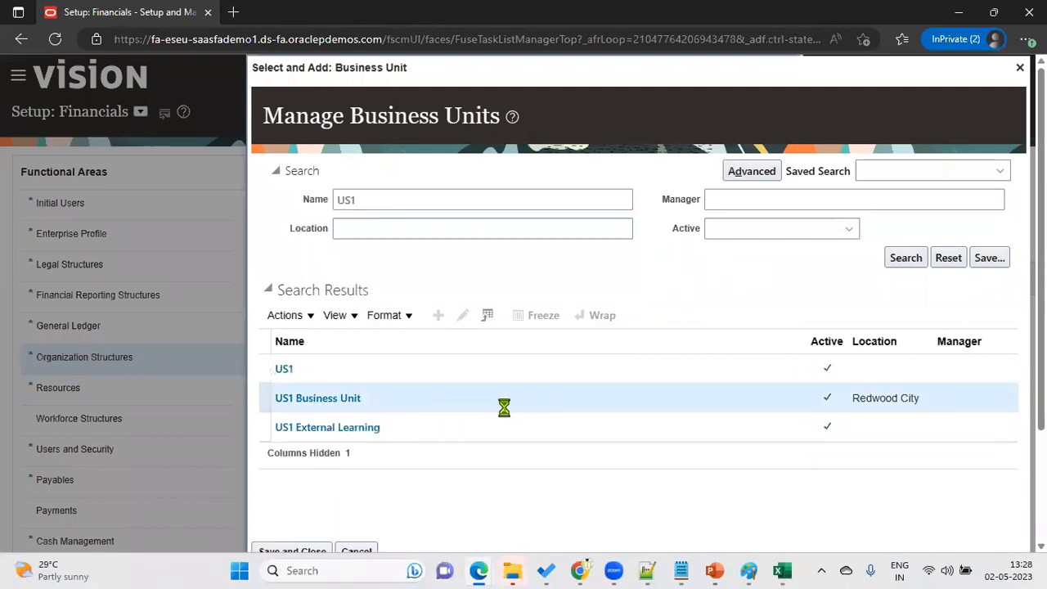
click(325, 545)
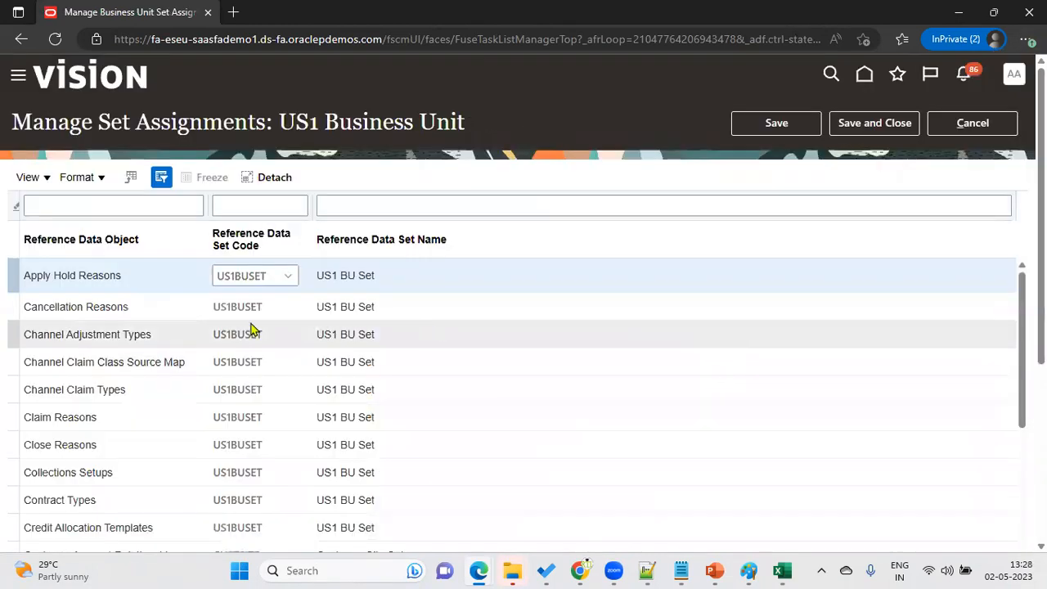
Filter the reference data objects by "Cus", check the customer set codes for US1 Business Unit, and save and close the assignments.
click(120, 205)
text(Cus)
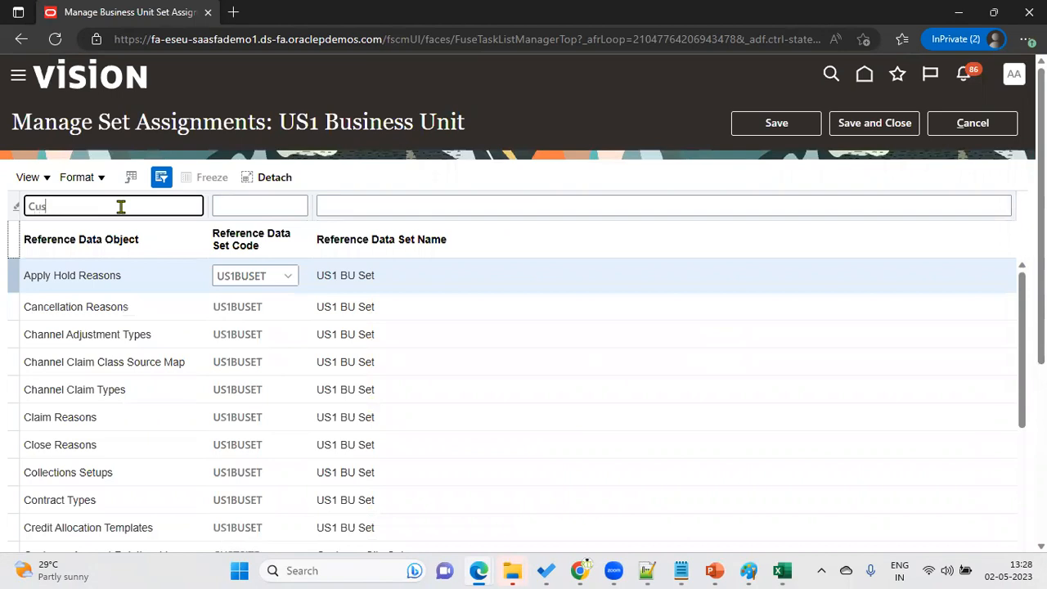
key(Return)
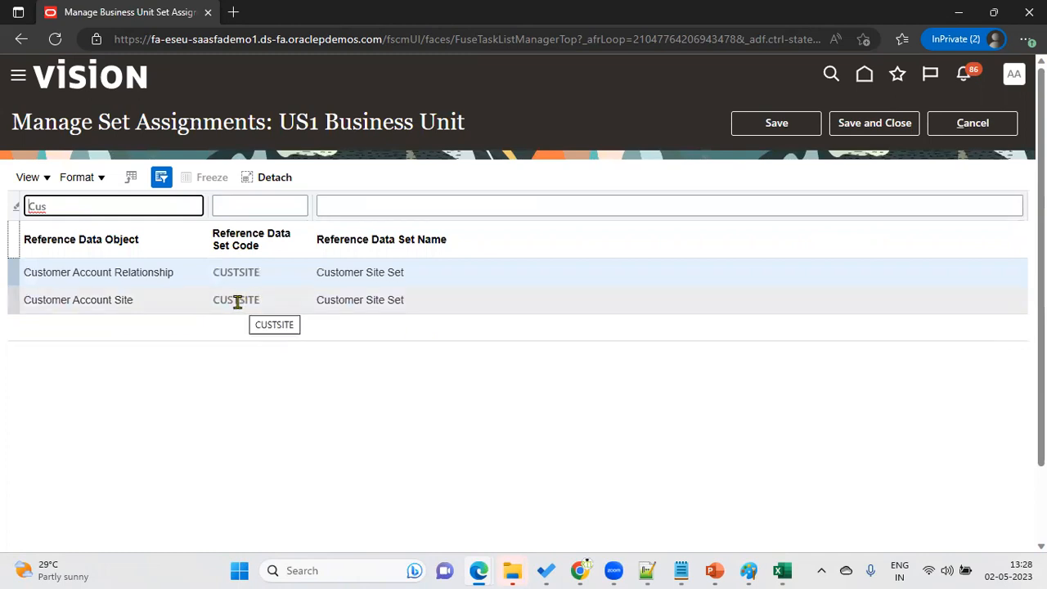
drag(279, 121, 470, 122)
key(alt+Tab)
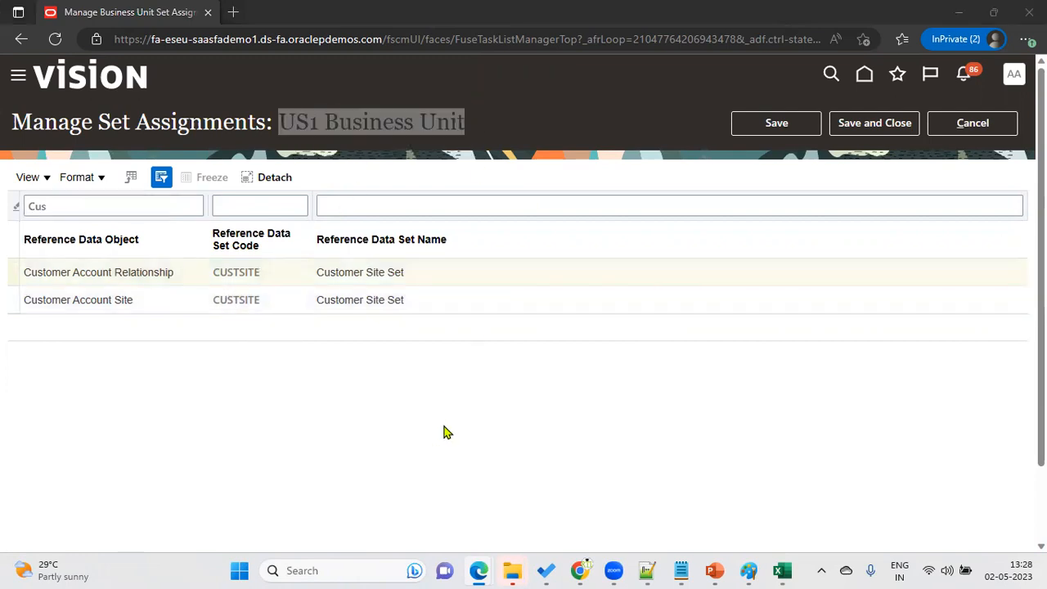
key(alt+Tab)
key(alt+shift+Tab)
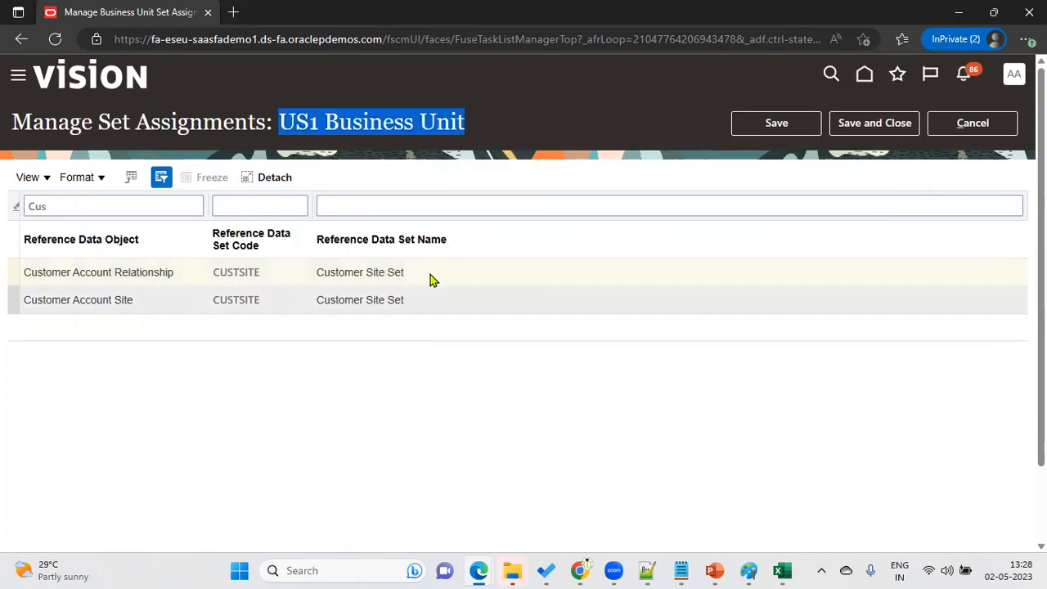
click(900, 123)
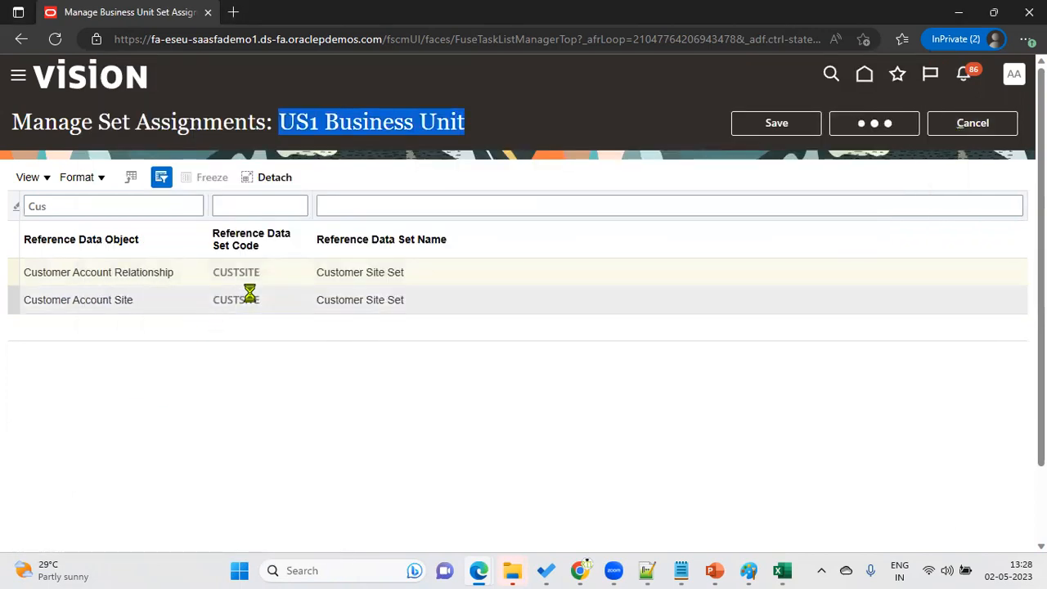
Search the setup tasks for "customer" and open the Manage Customers task.
drag(530, 166, 240, 179)
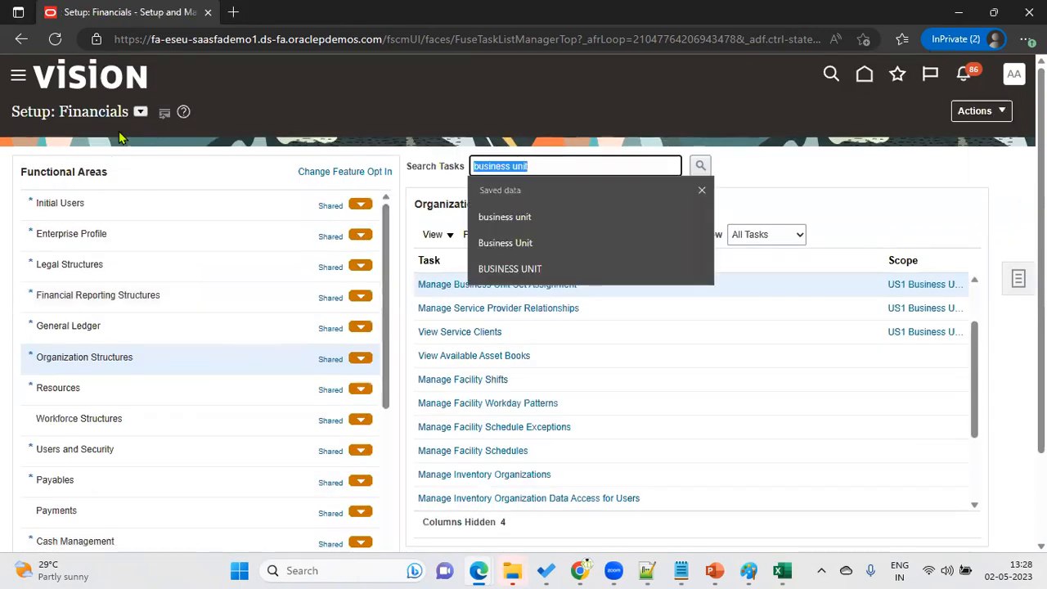
text(customer)
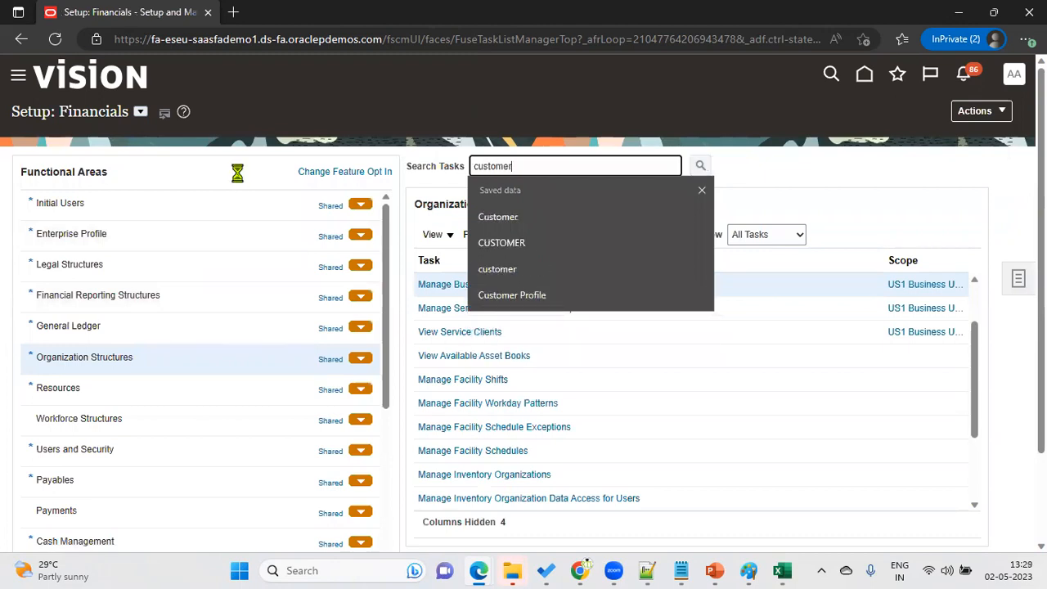
key(Down)
key(Return)
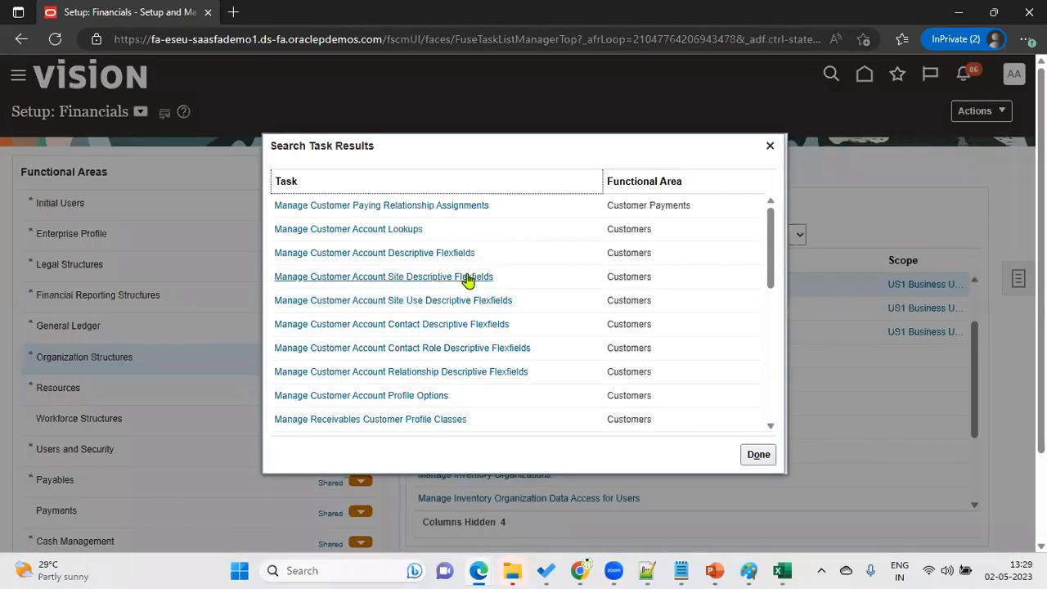
scroll(458, 291, down, 1)
click(338, 391)
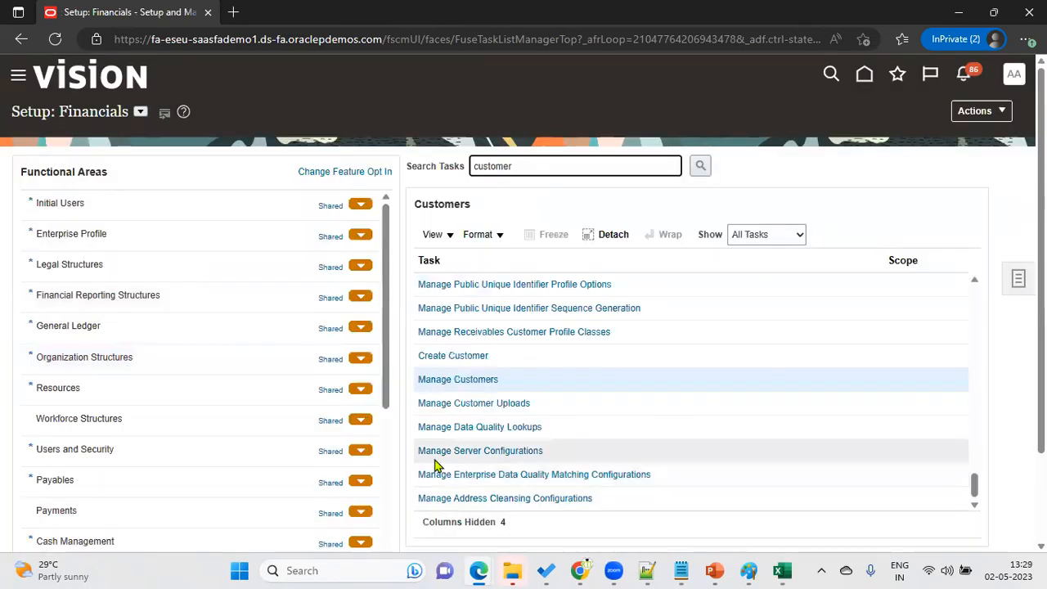
click(480, 382)
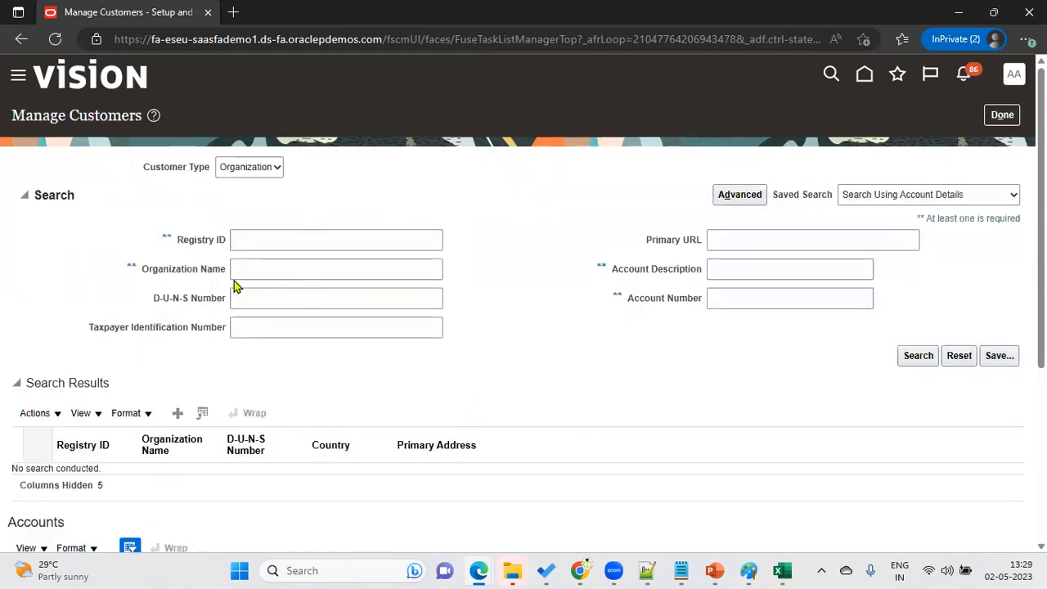
Search for customers with organization name XEROX and open the XEROX Account of XEROX Corporation USA.
click(259, 269)
text(XERO)
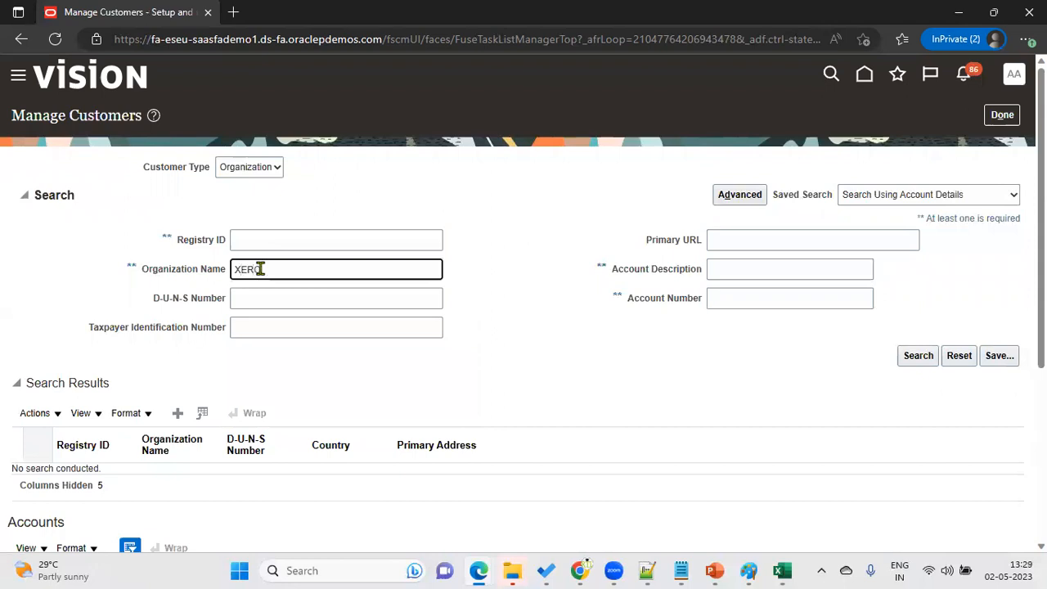
text(X)
key(Return)
scroll(309, 384, down, 1)
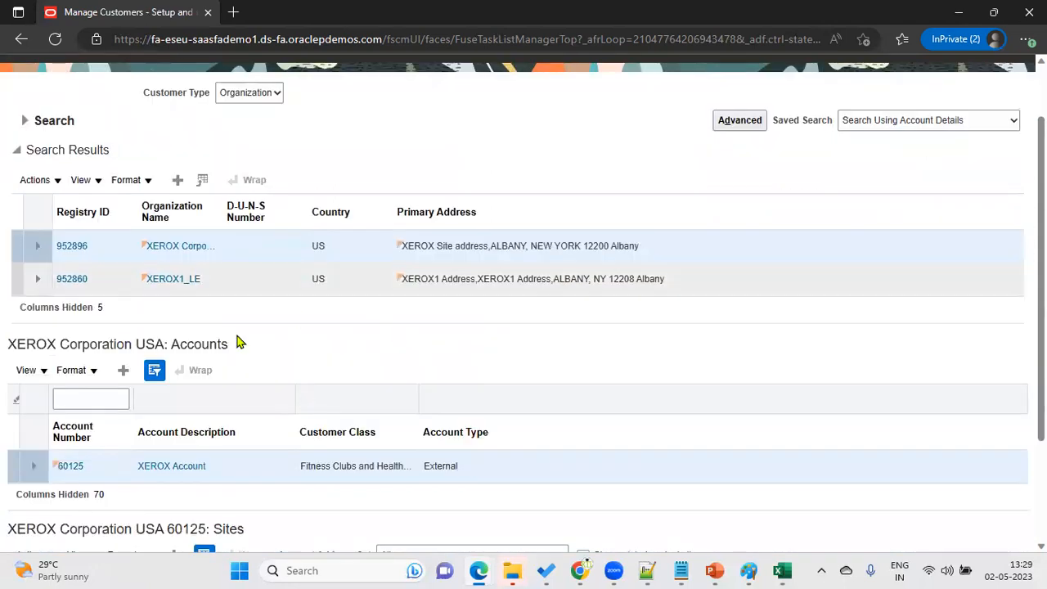
click(182, 468)
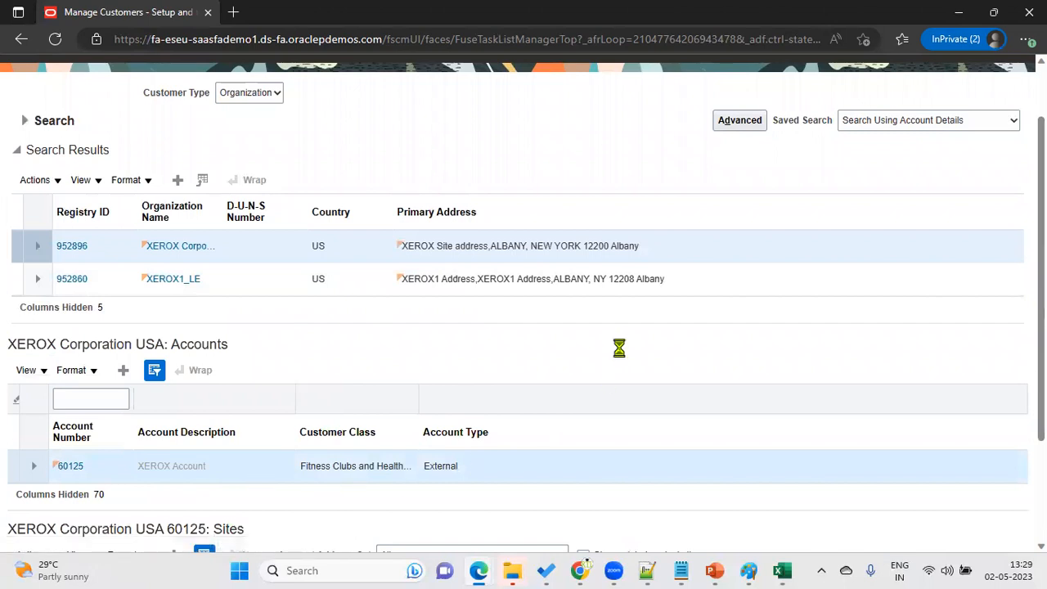
Review the account's communication details and relationships for XEROX Corporation USA.
scroll(227, 446, down, 1)
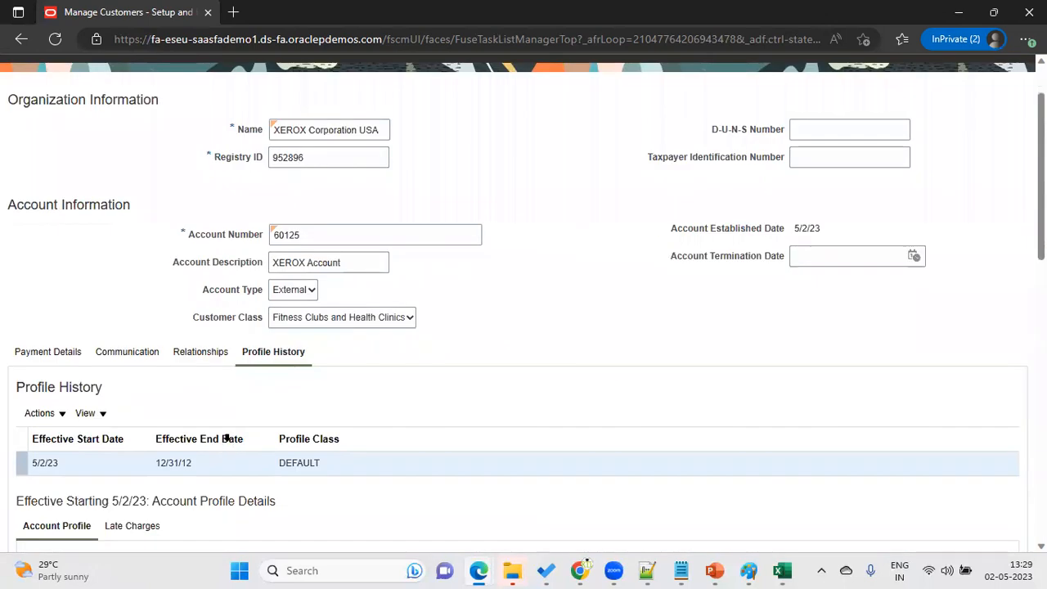
click(139, 357)
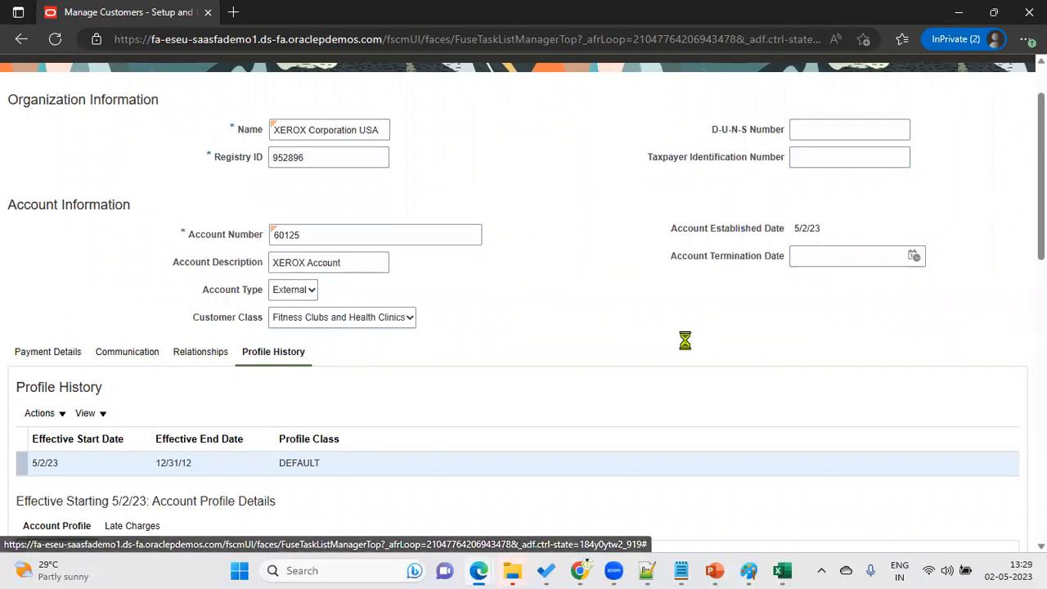
scroll(441, 412, down, 3)
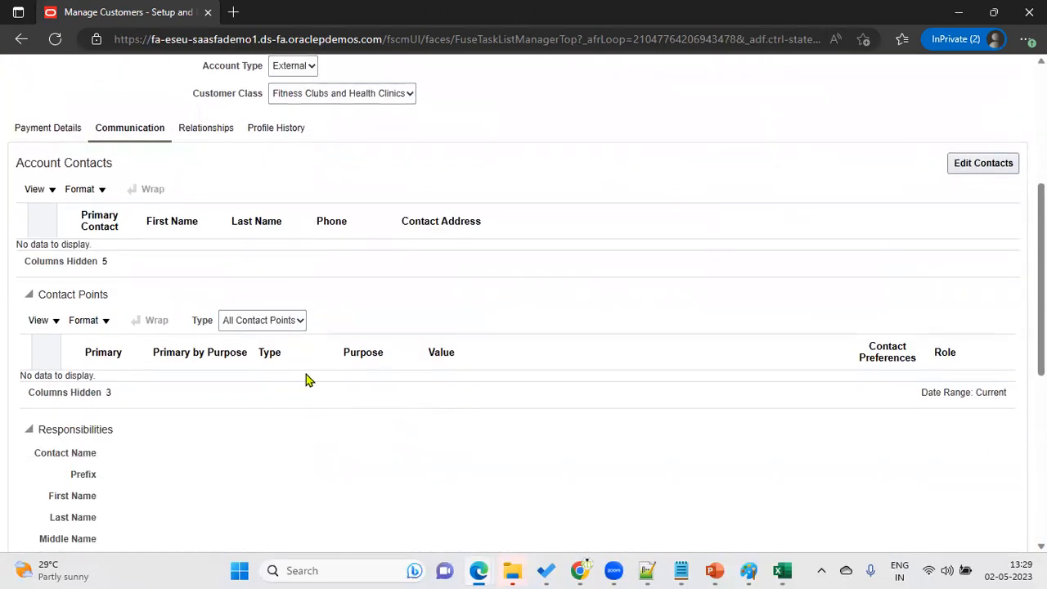
scroll(303, 378, up, 4)
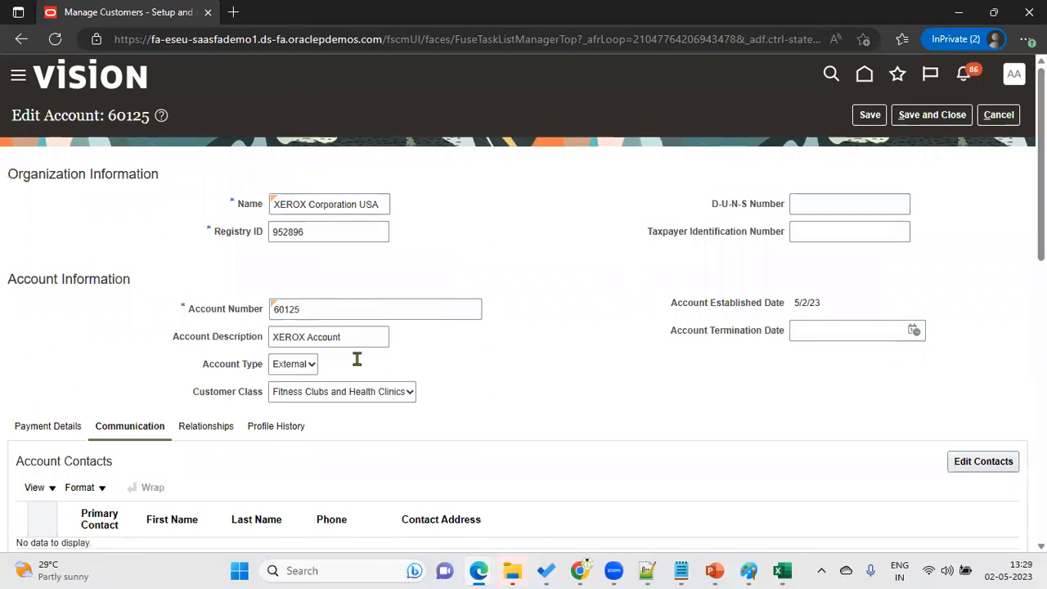
click(207, 426)
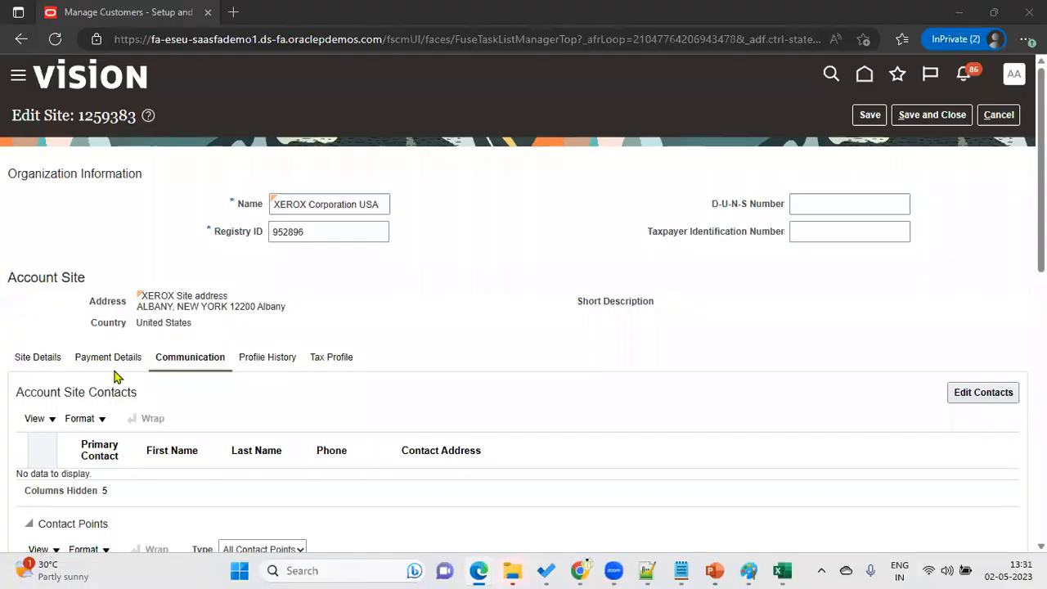
Examine the XEROX account site's tax profile and site details, including its account address set and address.
click(343, 357)
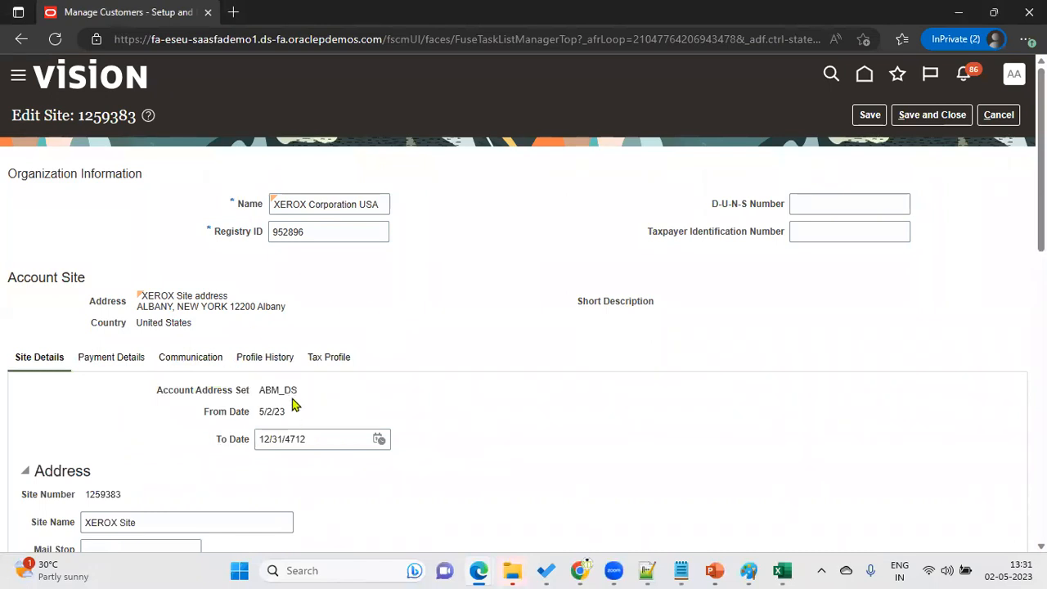
drag(260, 391, 334, 395)
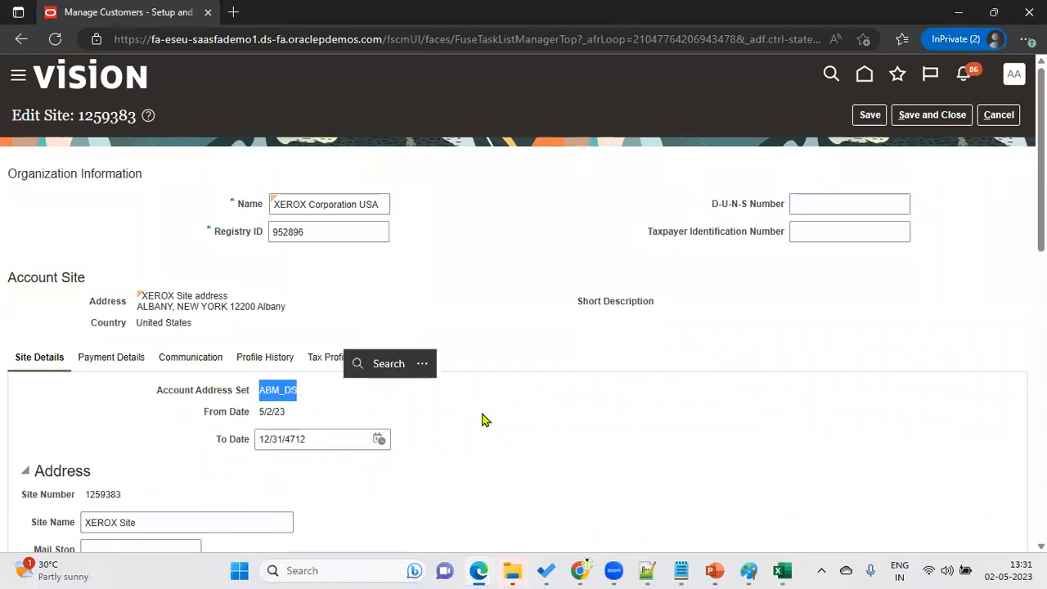
scroll(303, 304, down, 2)
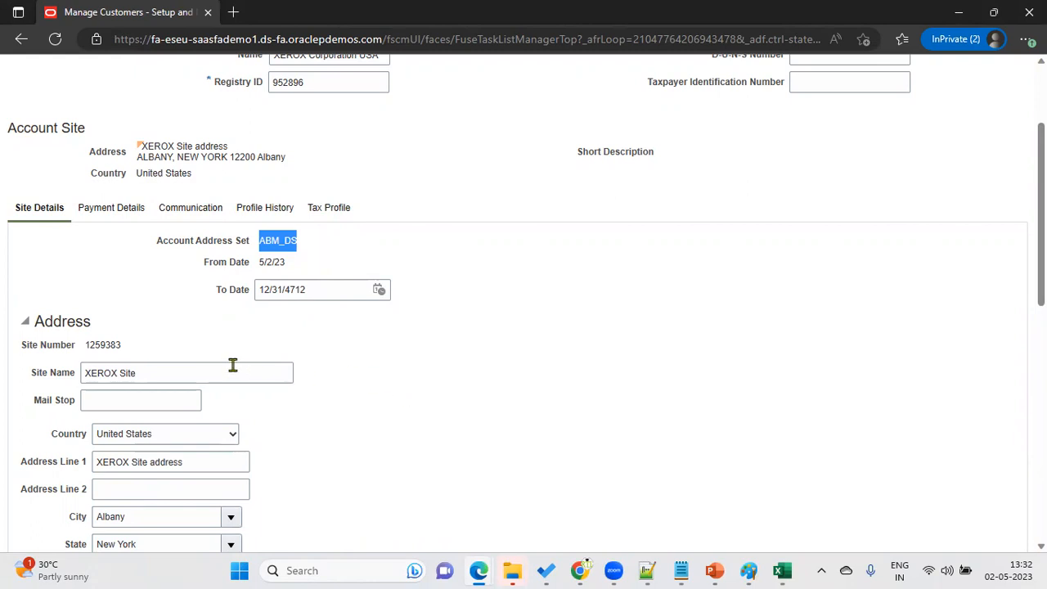
scroll(232, 363, down, 2)
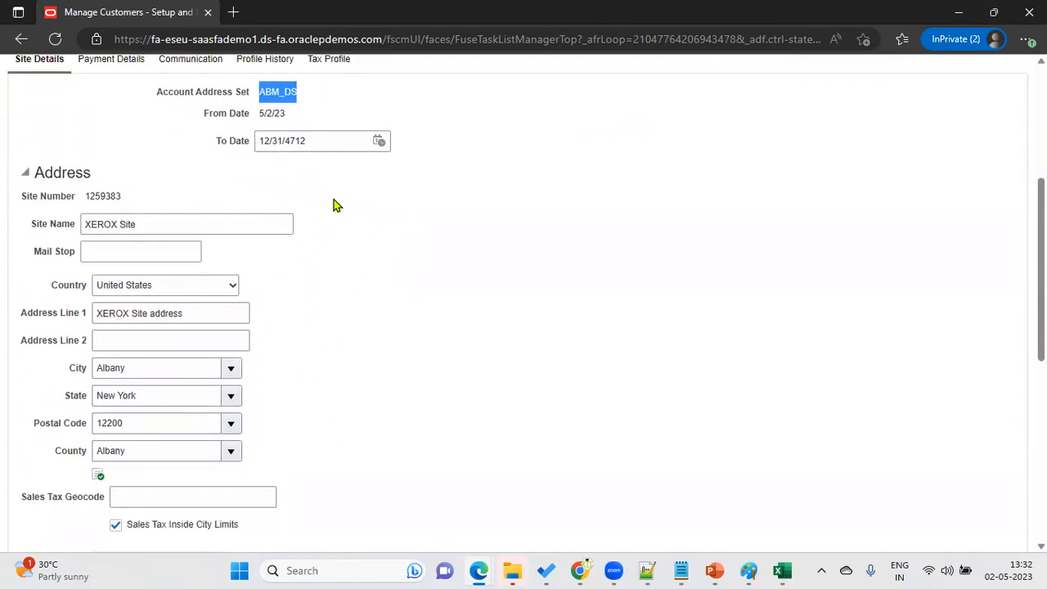
scroll(330, 226, up, 4)
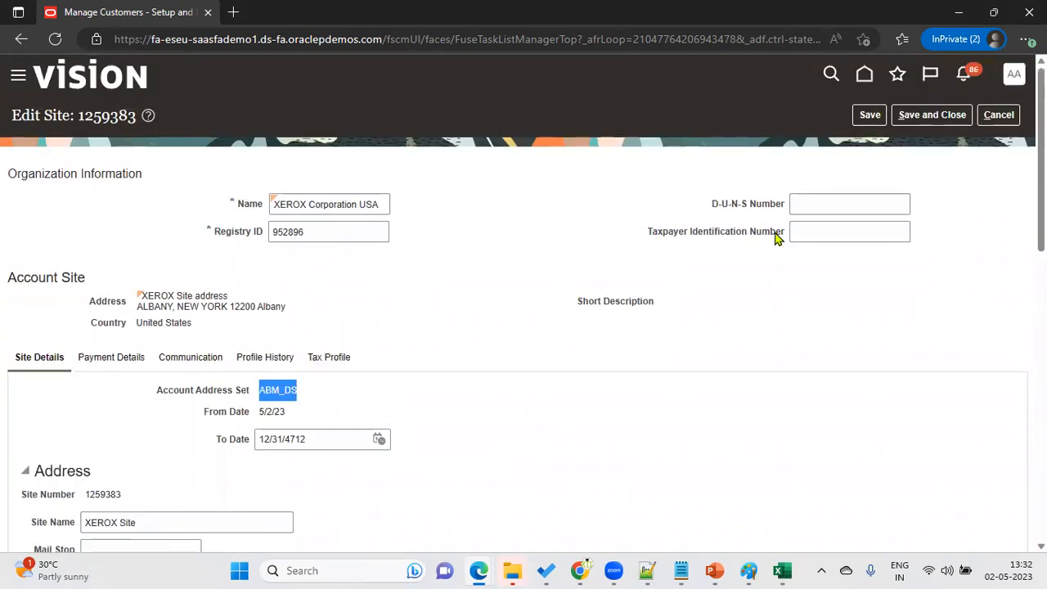
Cancel the pending XEROX Site edit, check the To Date of the reopened site, and save and close it.
click(996, 117)
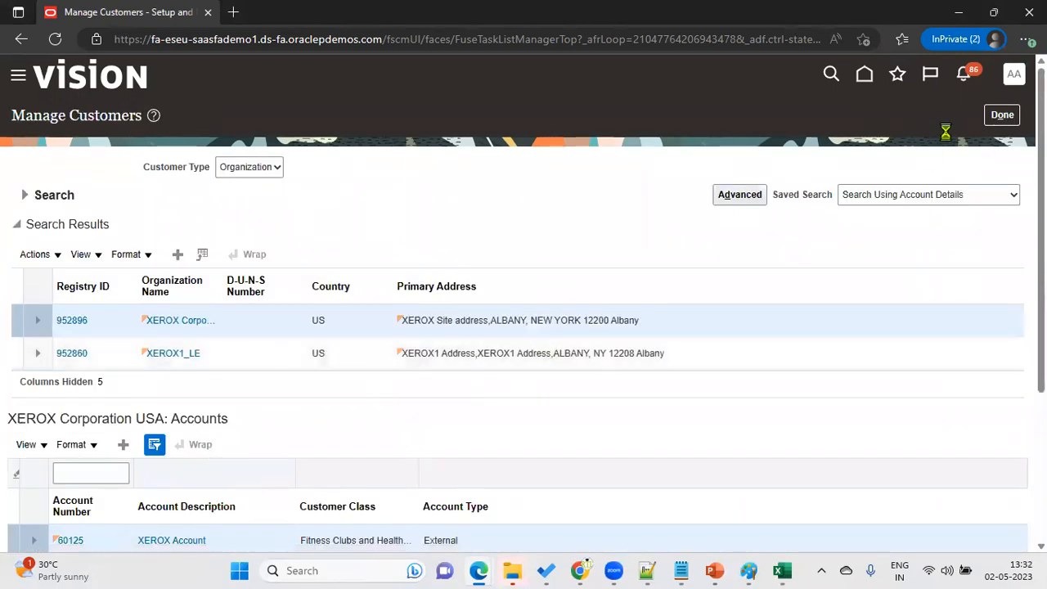
click(1003, 115)
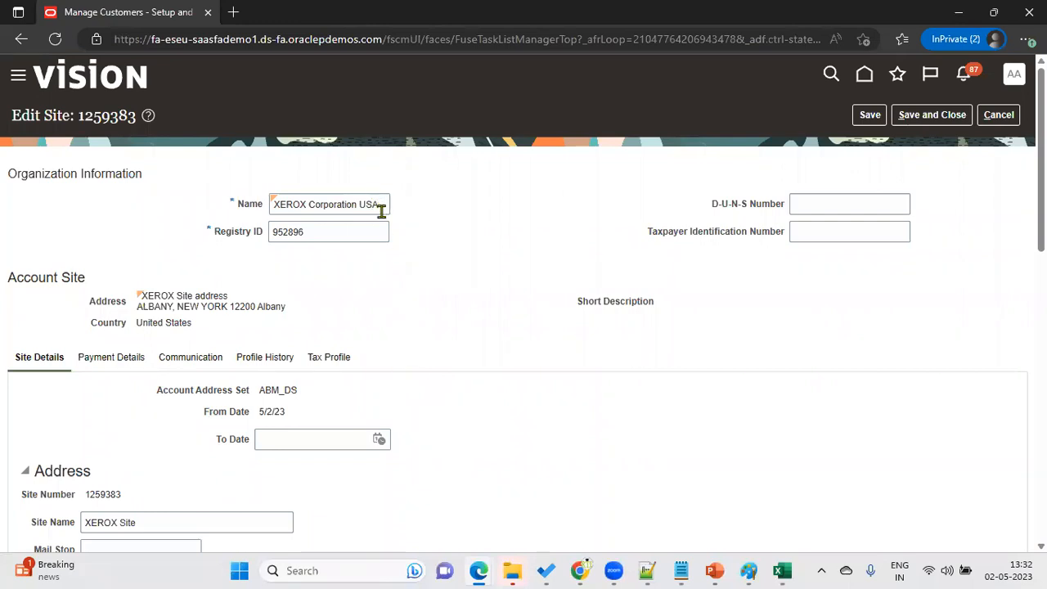
drag(226, 442, 262, 442)
click(528, 436)
click(959, 121)
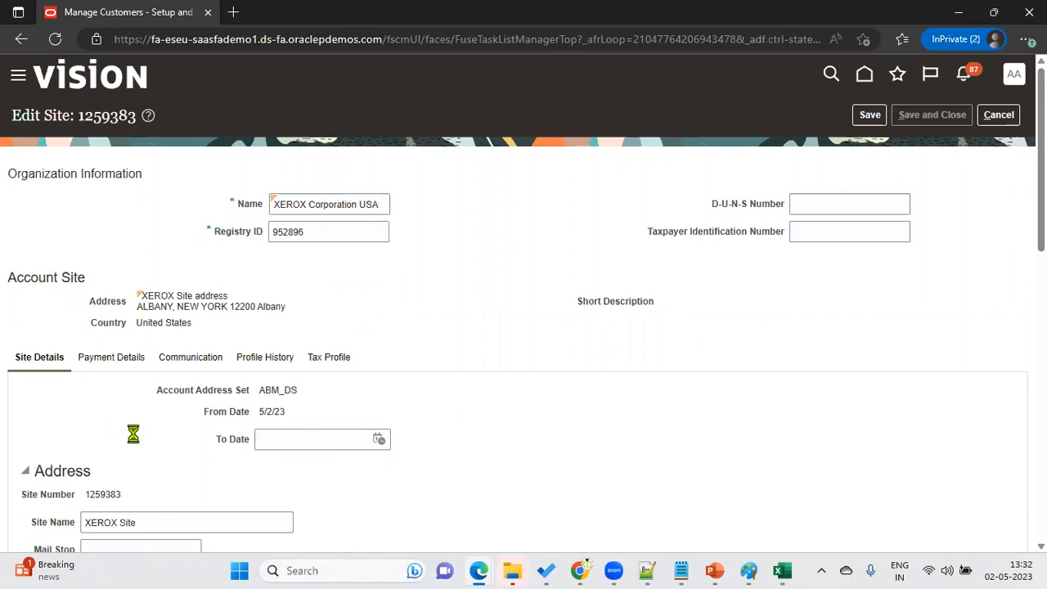
Start a new account site for the XEROX Account with CUSTSITE as its account address set.
scroll(214, 472, down, 3)
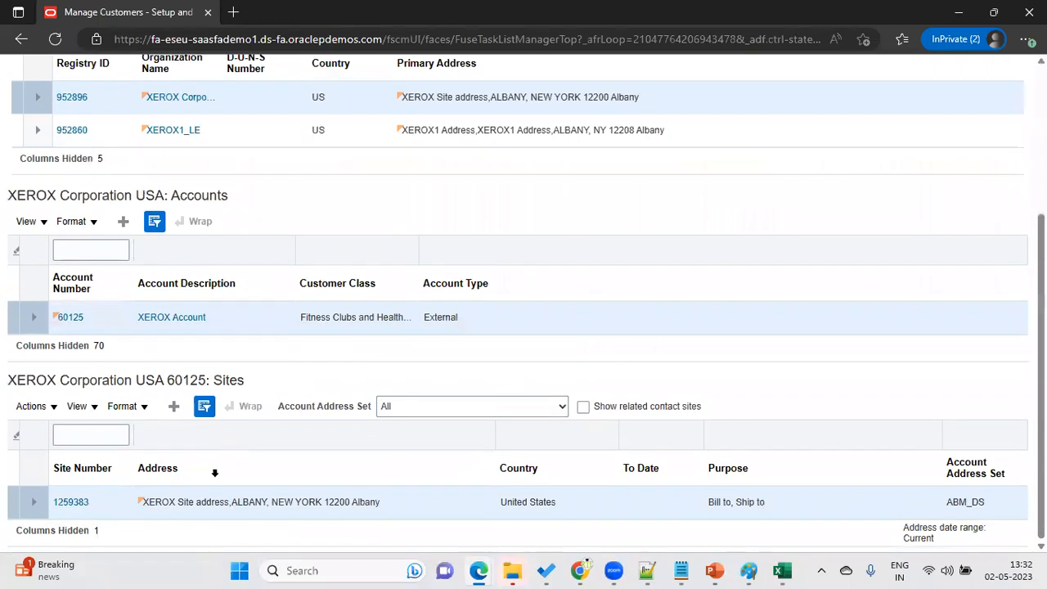
click(173, 405)
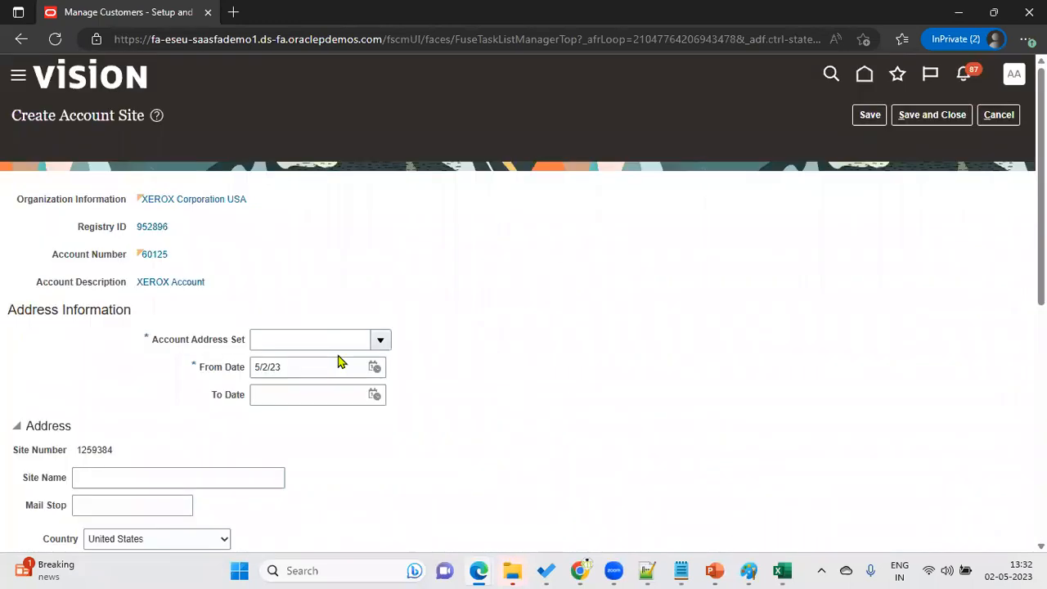
click(381, 318)
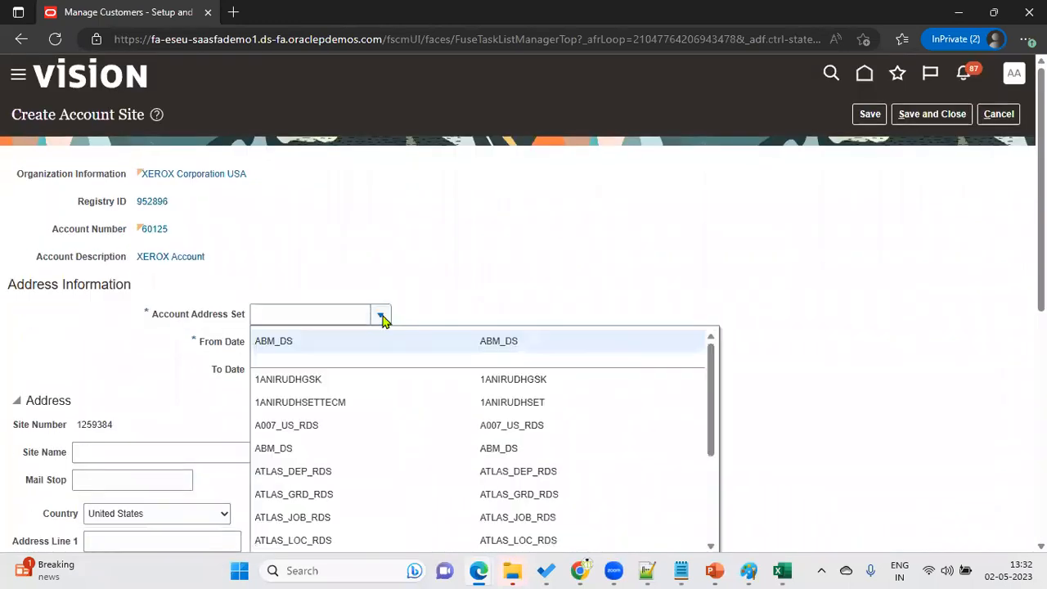
click(331, 317)
text(CUSTSITE)
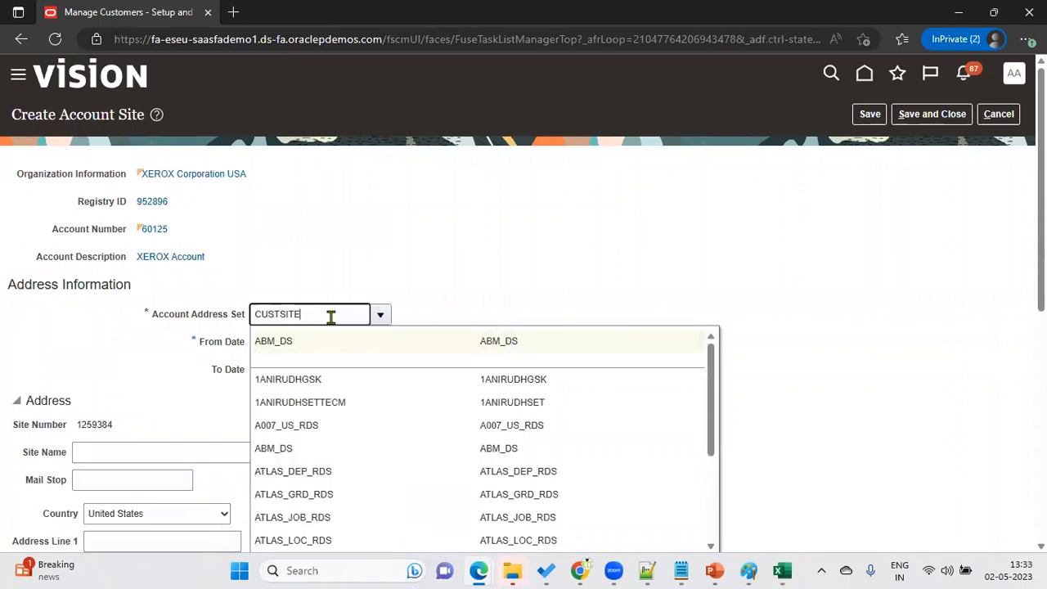
click(506, 311)
Name the new site XEROX US California and copy that name into Address Line 1.
scroll(252, 424, down, 3)
click(205, 227)
text(XEROX )
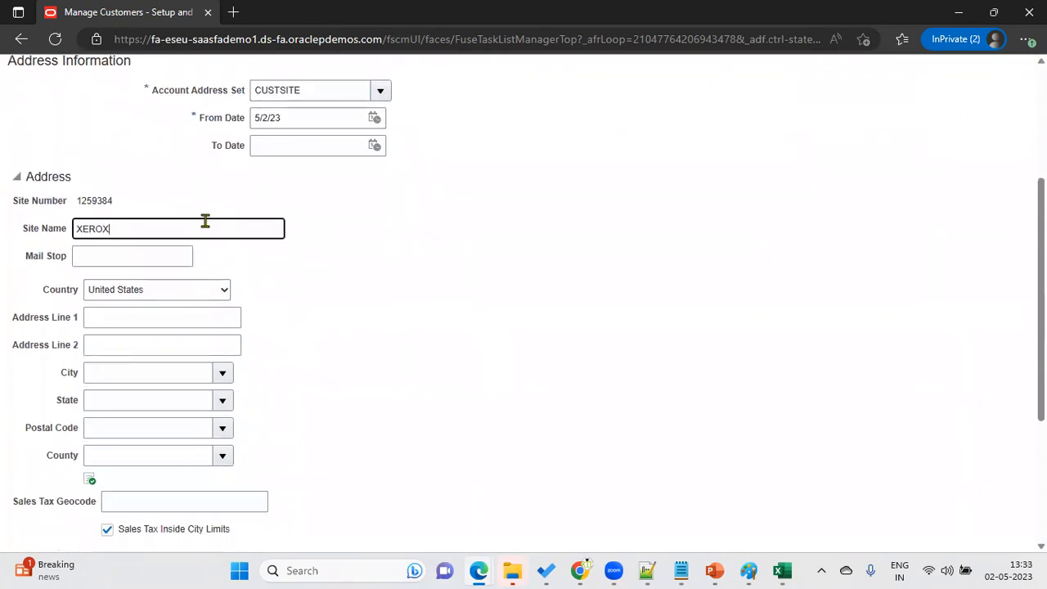
text(US Califo)
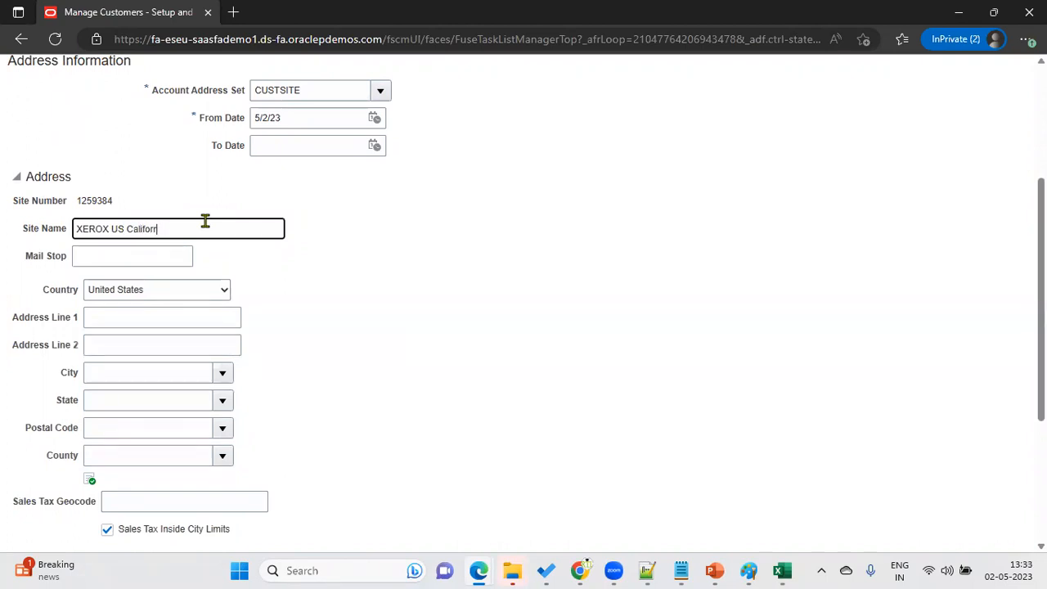
text(rnia)
click(344, 326)
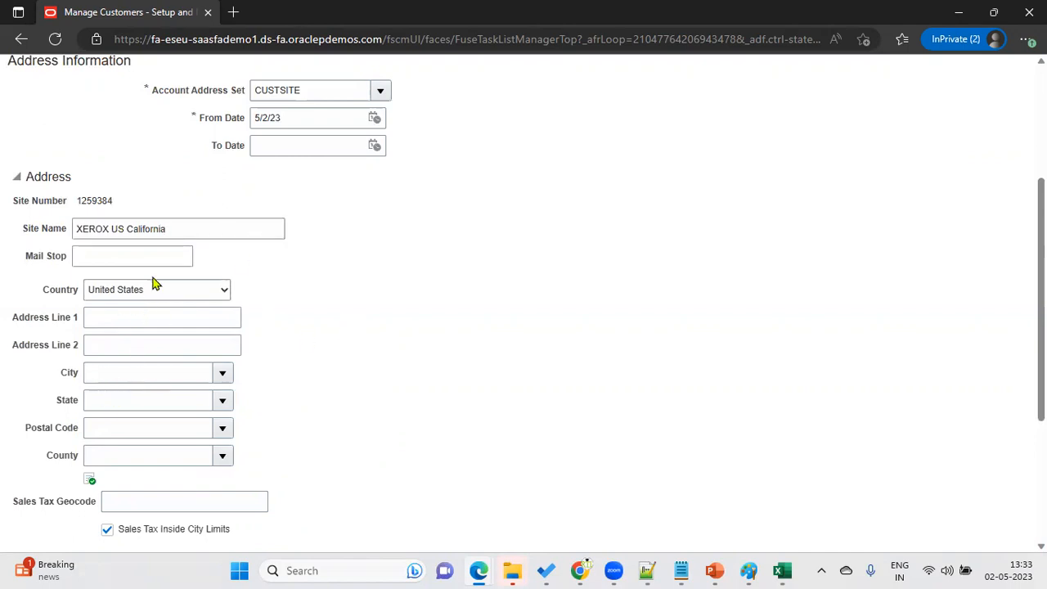
triple_click(179, 229)
key(ctrl+c)
click(166, 326)
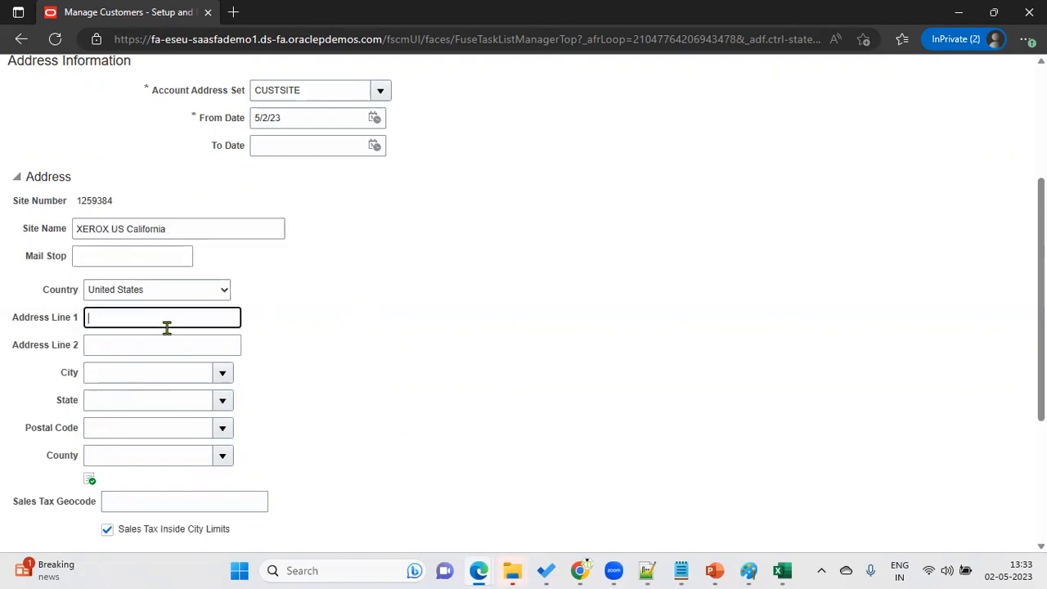
key(ctrl+v)
Search for the site's postal code and select the match with New York spelled out to fill in city, state and county.
key(Tab)
key(Tab)
key(Tab)
key(Tab)
text(12200)
key(Tab)
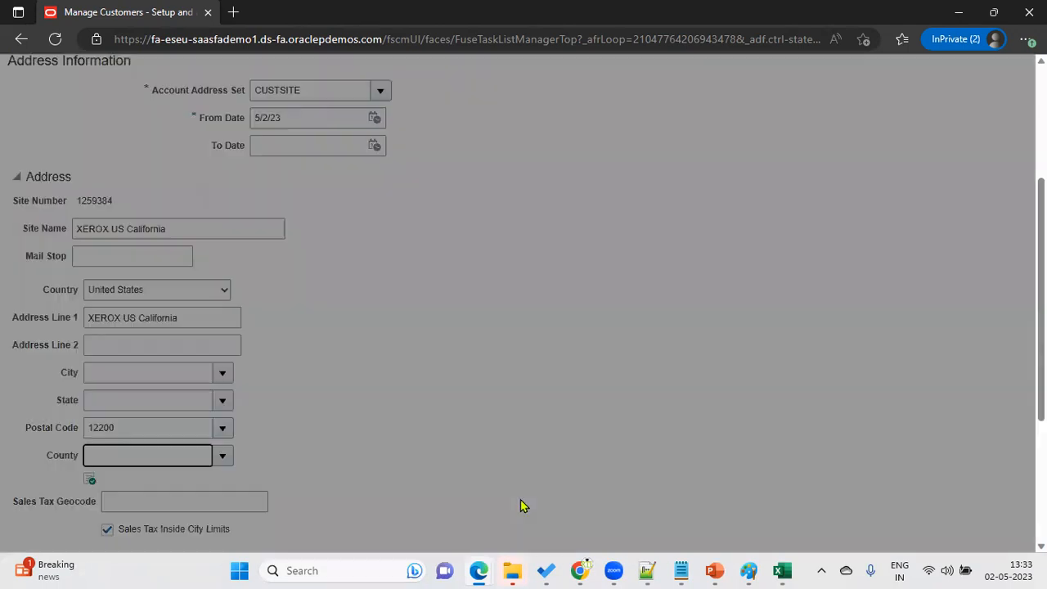
click(534, 270)
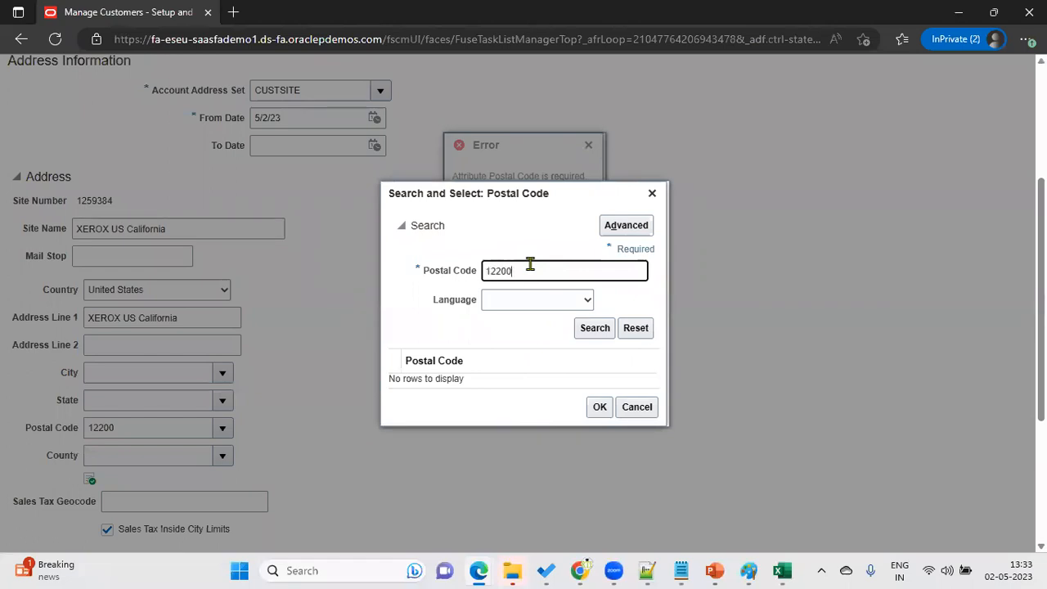
click(597, 333)
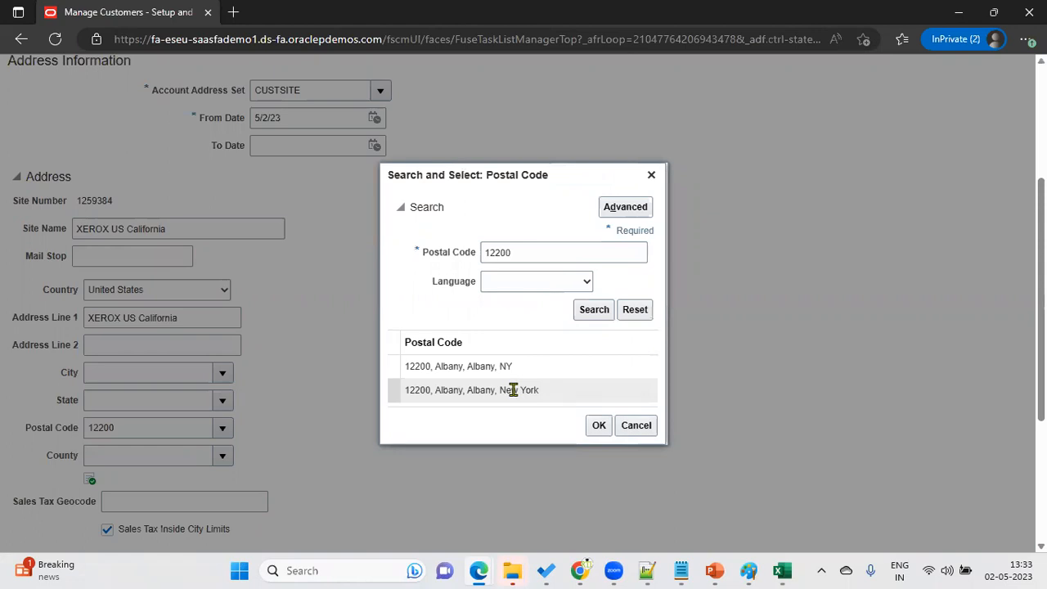
click(536, 390)
click(599, 425)
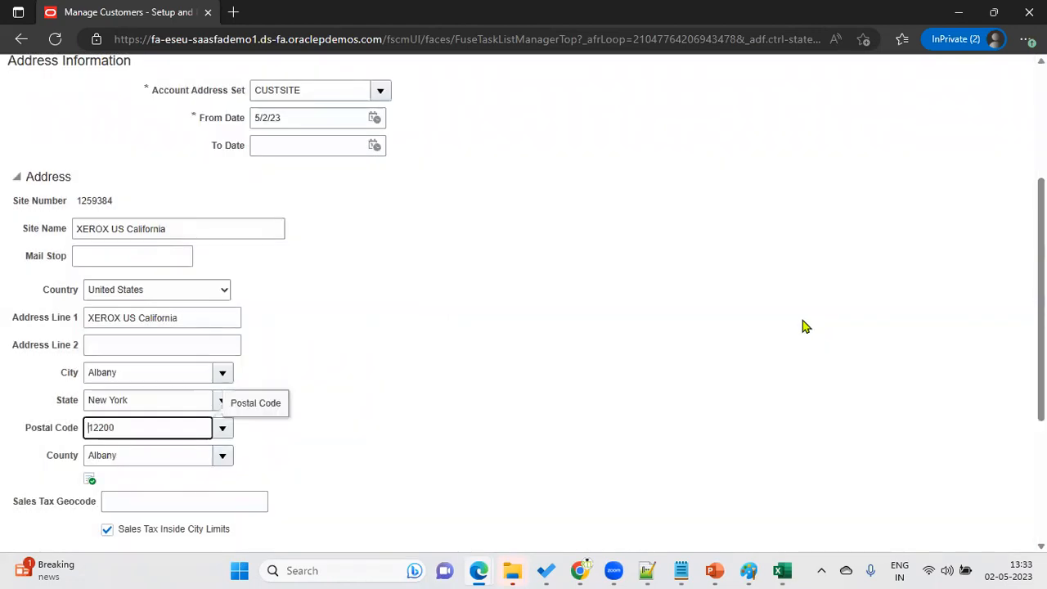
Add an address purpose to the new account site and set it to Bill to.
scroll(493, 377, down, 3)
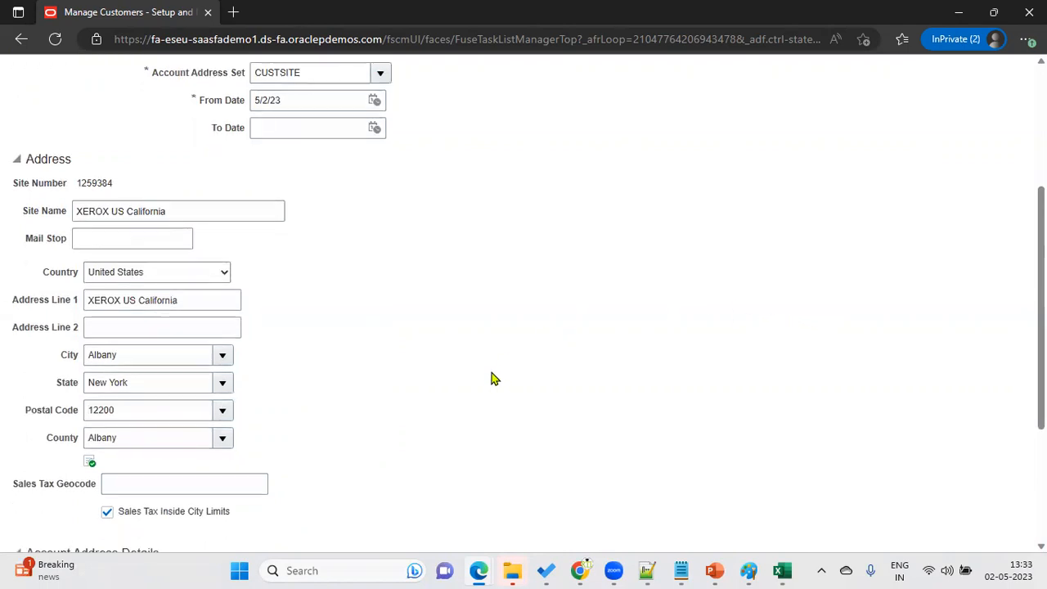
click(174, 474)
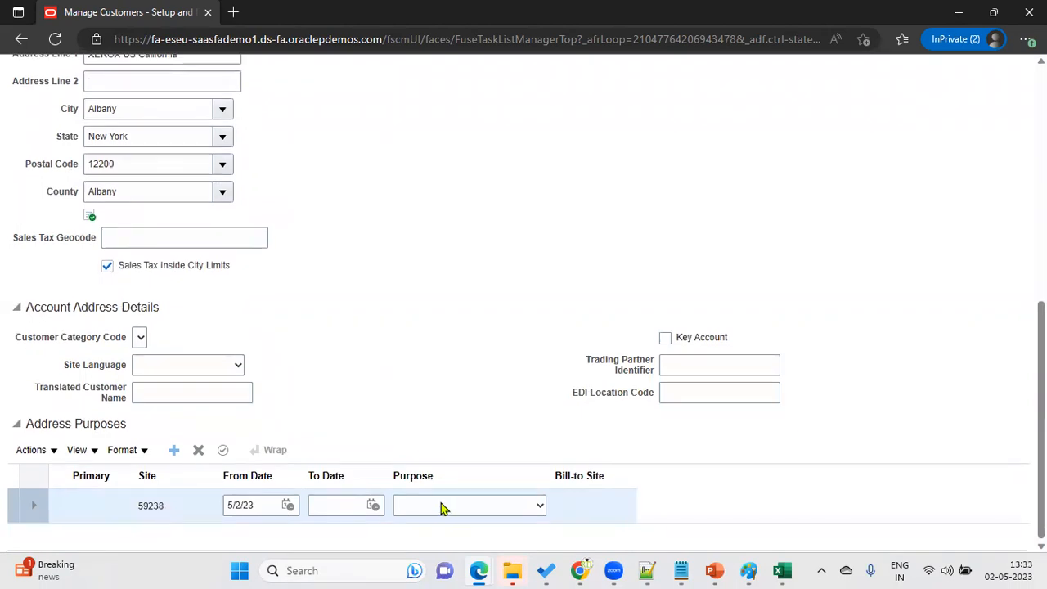
click(441, 504)
click(437, 296)
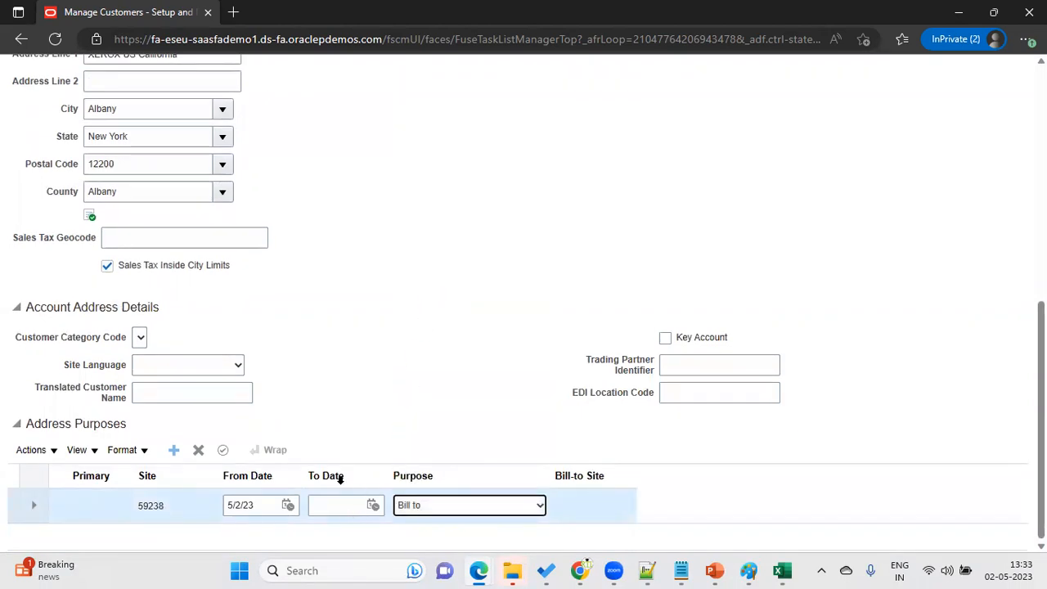
Add a Ship to purpose with the XEROX US California address as its bill-to site, and save and close the account site.
click(173, 450)
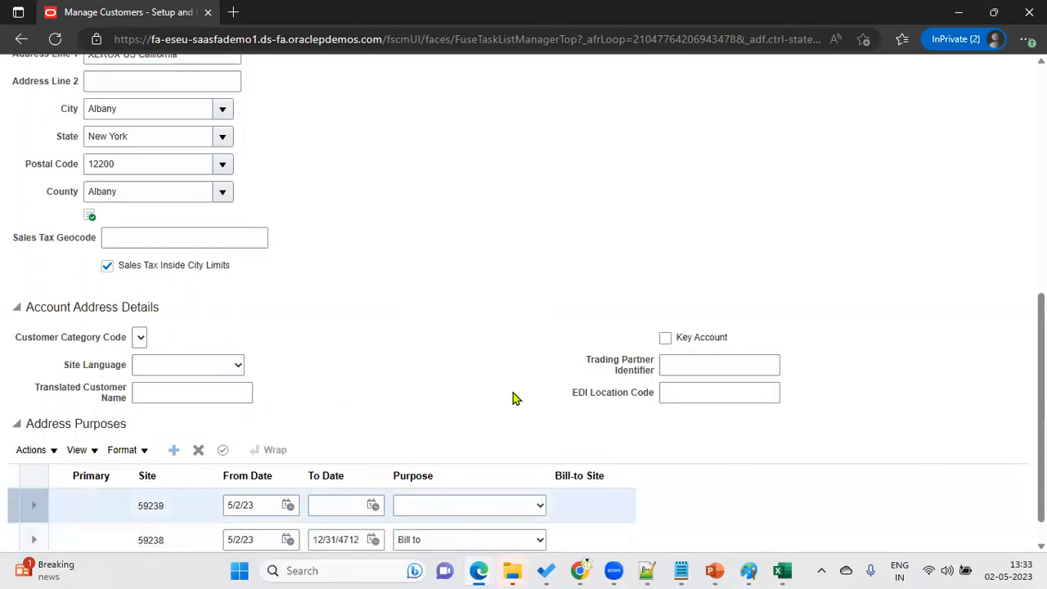
click(468, 508)
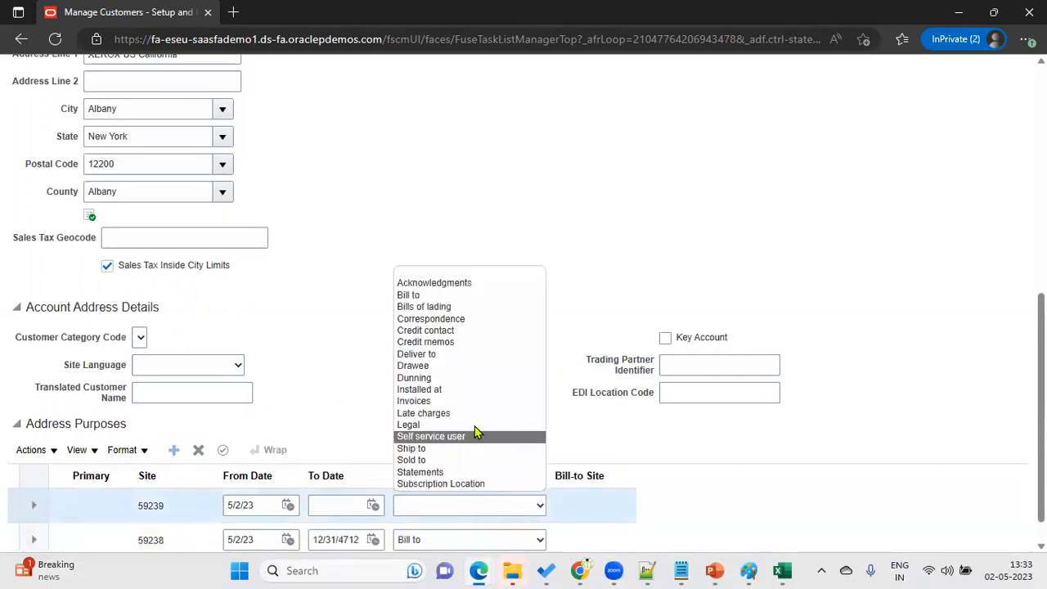
click(456, 448)
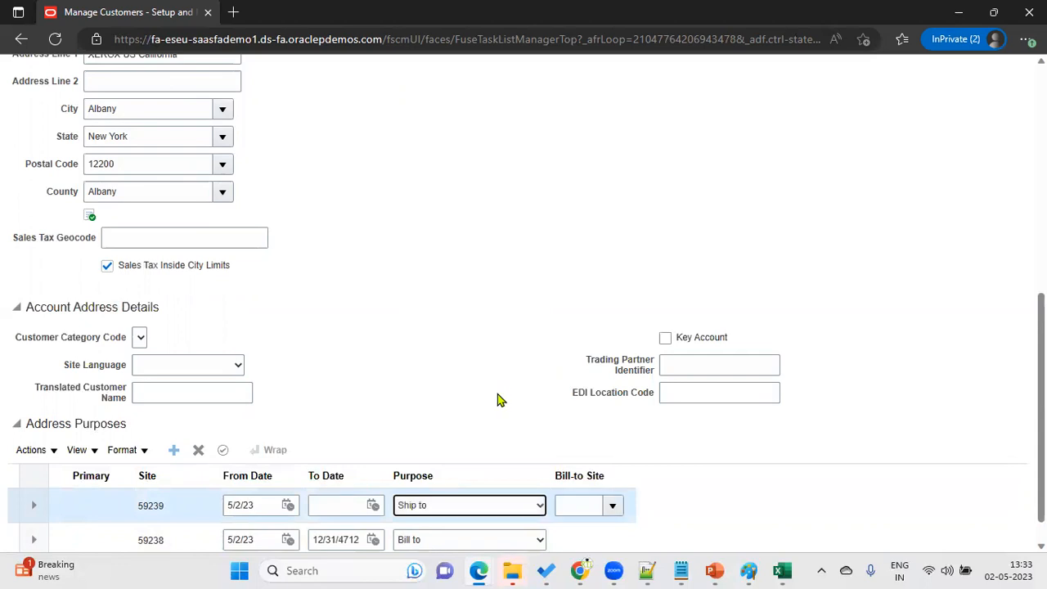
click(613, 507)
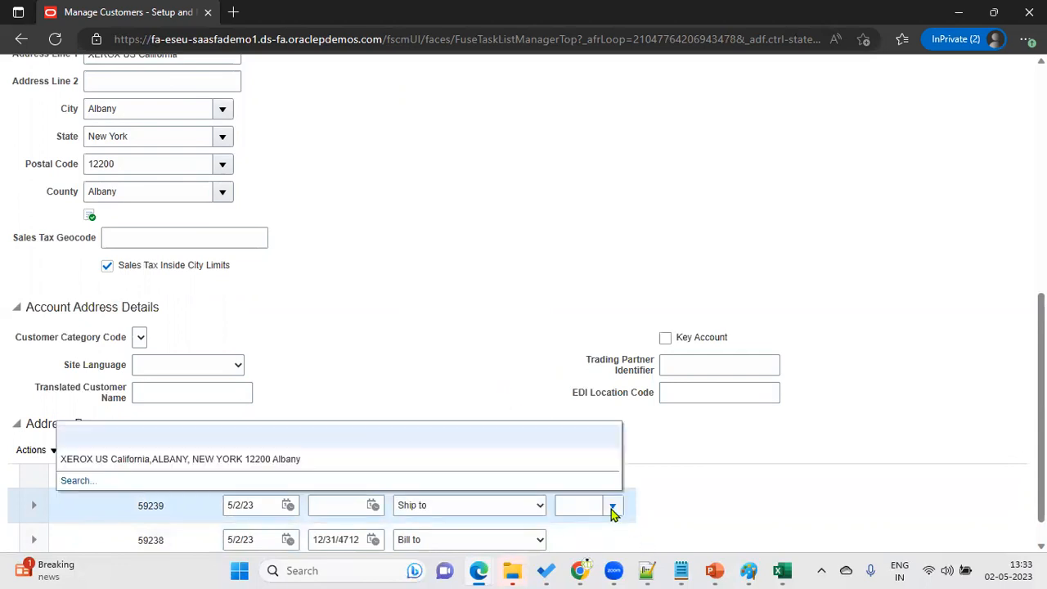
click(354, 458)
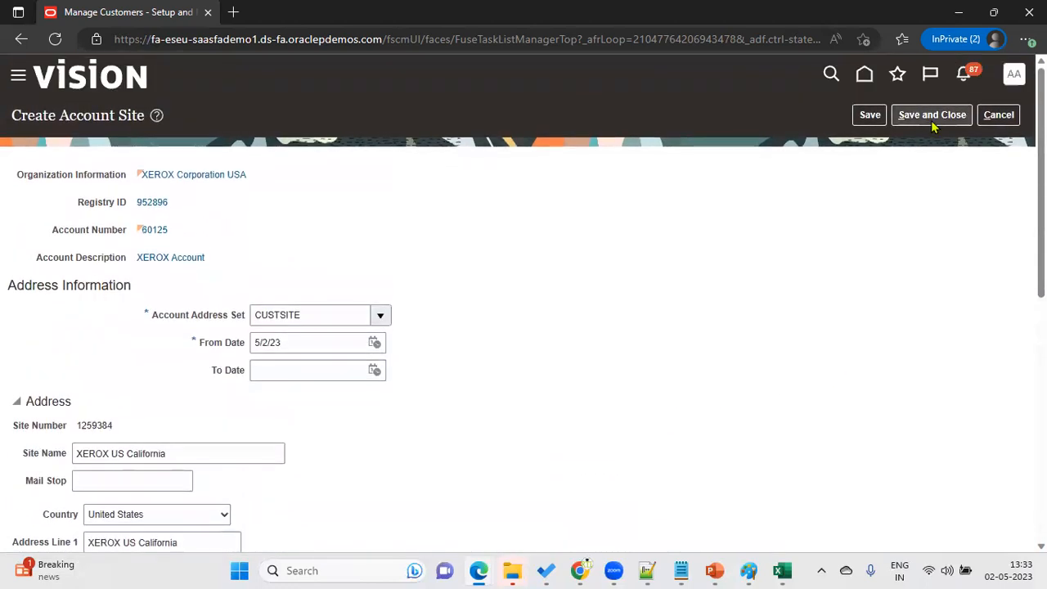
click(925, 119)
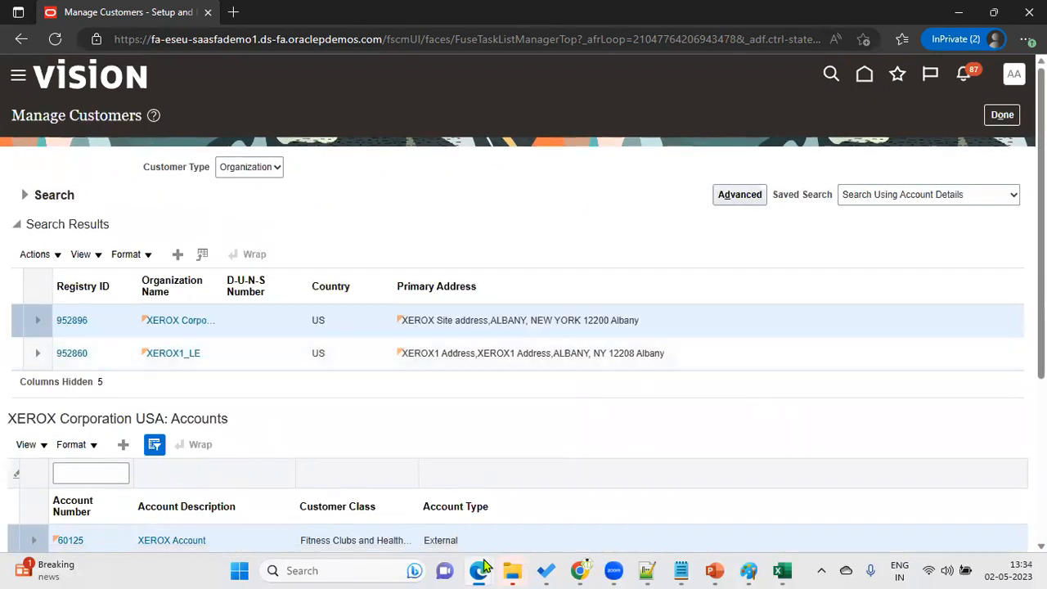
Switch to the Create Transaction invoice window, search the bill-to names for XEROX, and select XEROX Corporation USA.
mouse_move(481, 569)
click(482, 500)
click(855, 372)
click(477, 432)
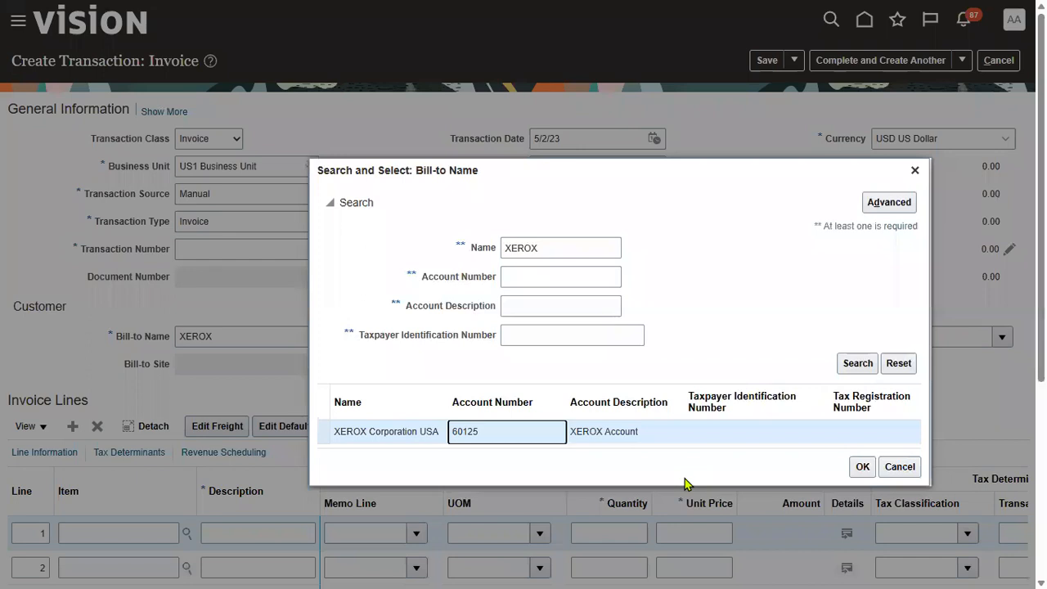
click(856, 468)
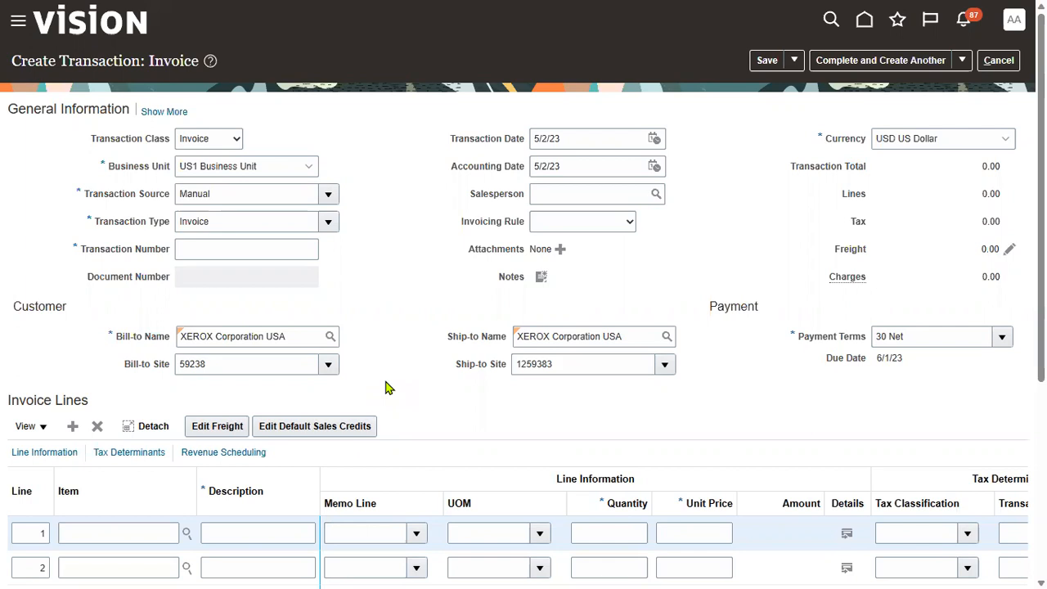
Back in Manage Customers, set the To Date of the ABM_DS site to December 31, 4712, and save and close it.
key(alt+Tab)
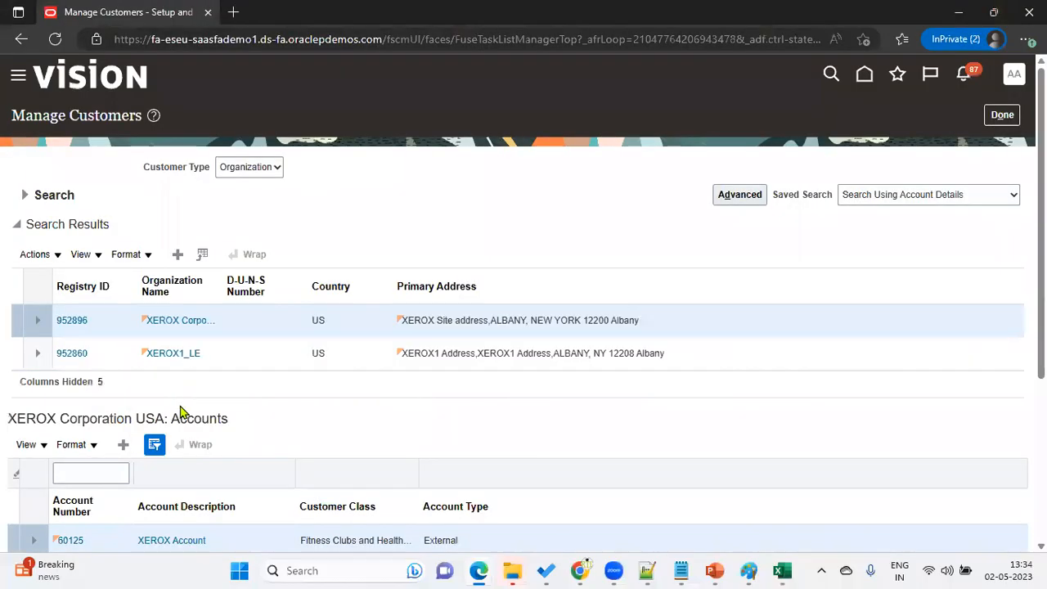
scroll(213, 405, down, 3)
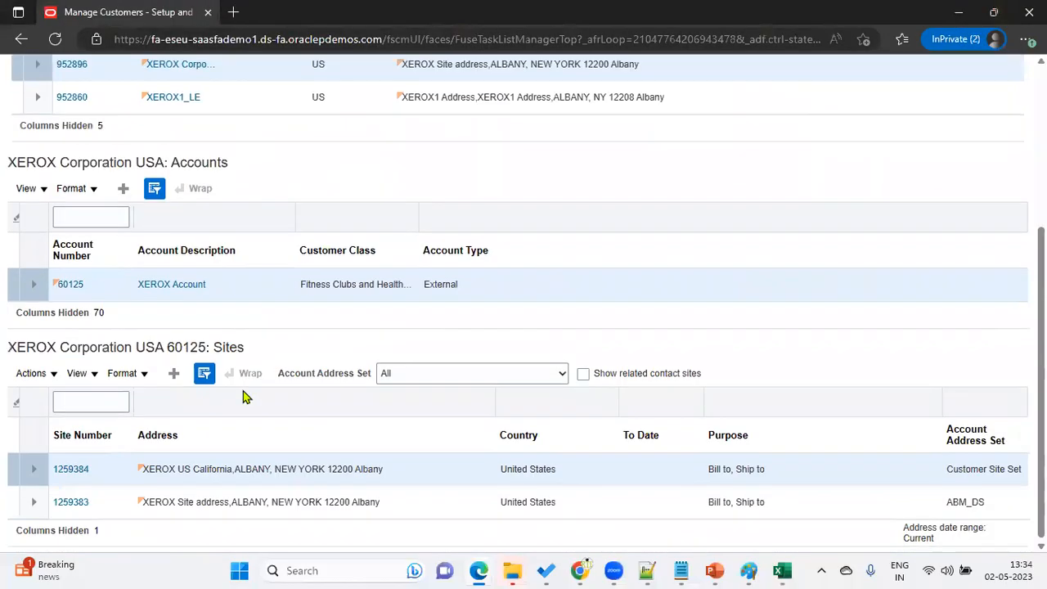
click(72, 502)
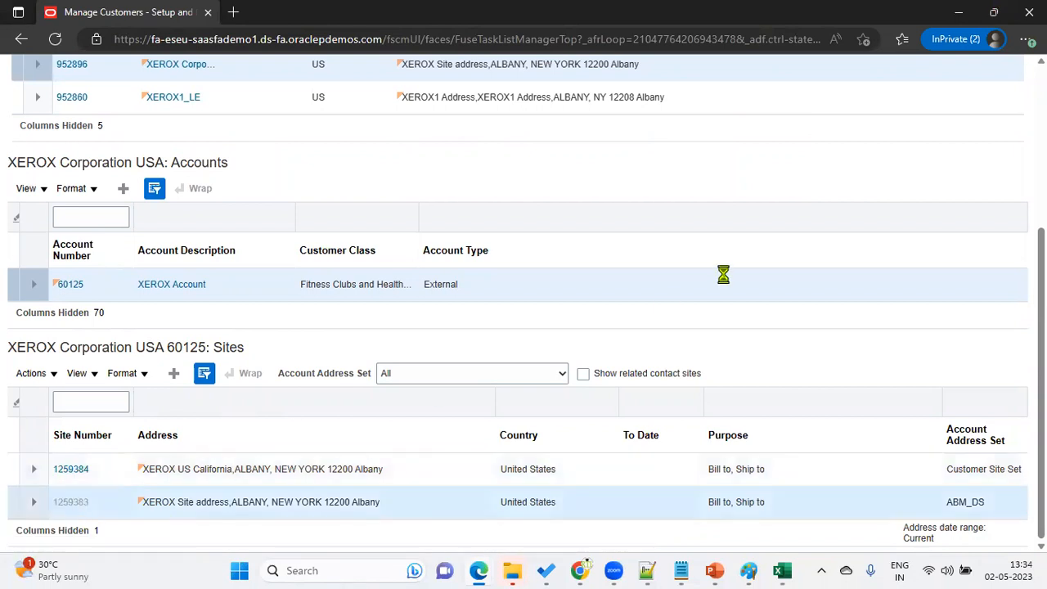
click(1027, 40)
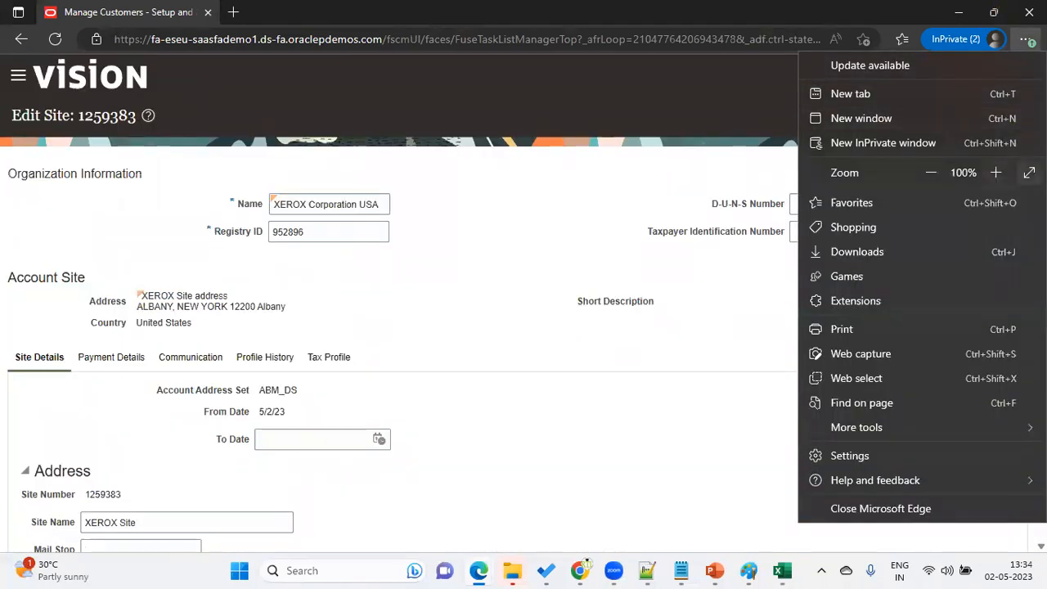
click(1030, 171)
click(381, 386)
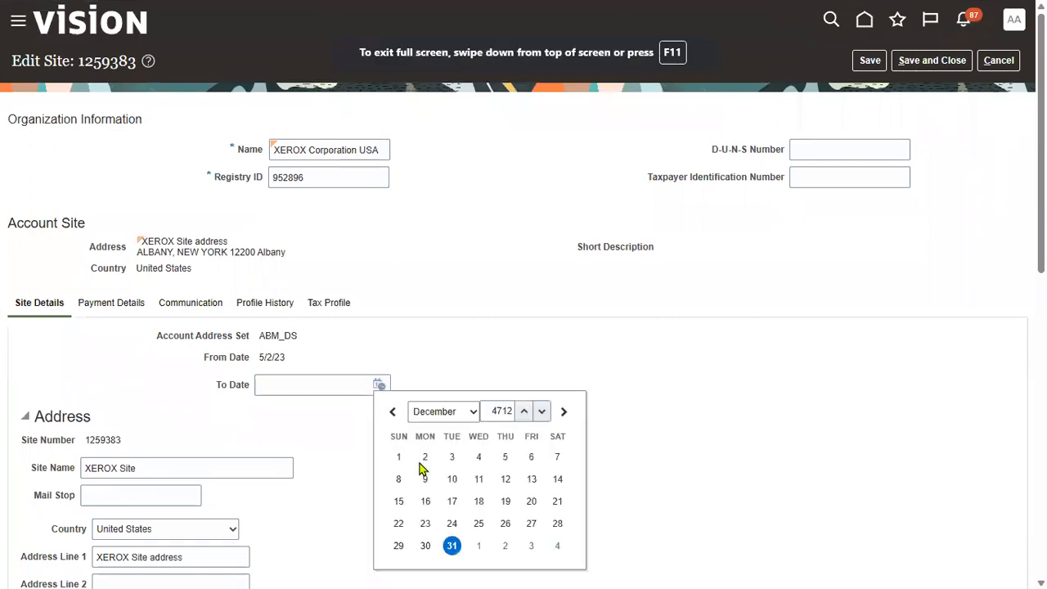
click(455, 546)
click(930, 62)
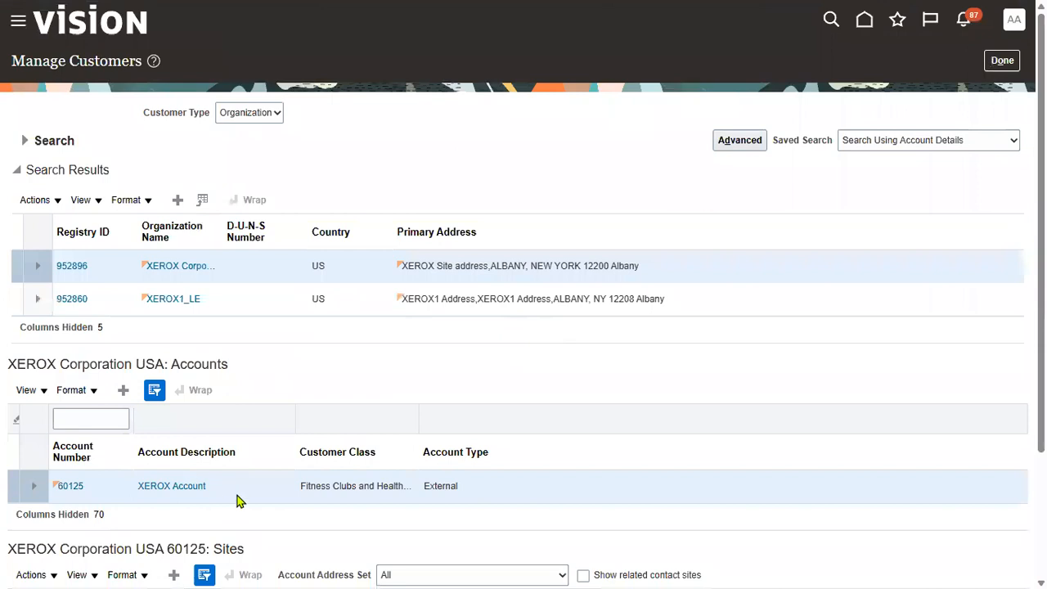
Open the XEROX US California site to check its account address set and To Date, and save and close it.
scroll(262, 463, down, 2)
scroll(178, 521, down, 1)
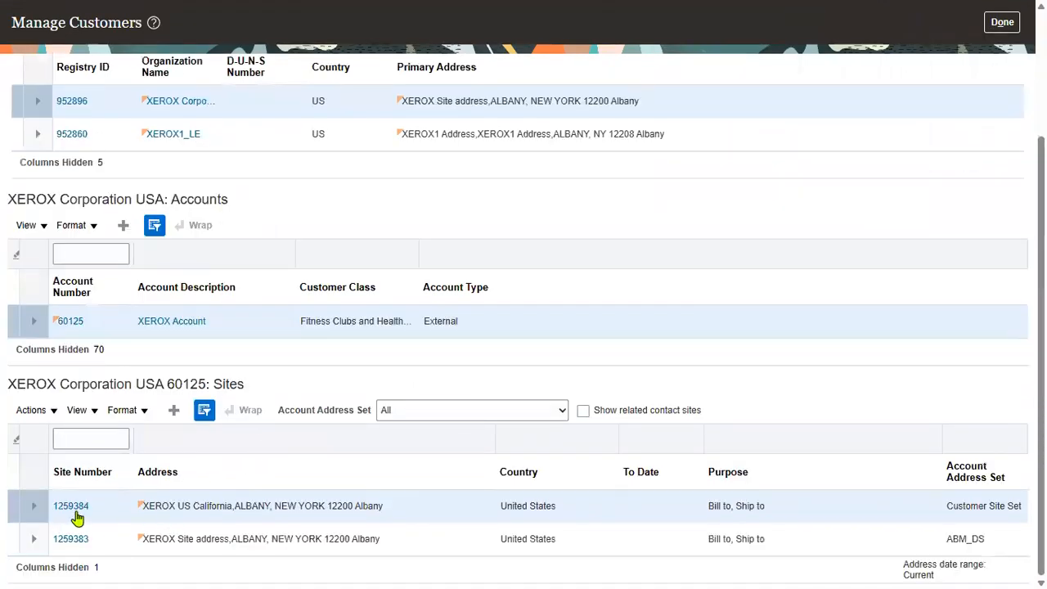
click(72, 507)
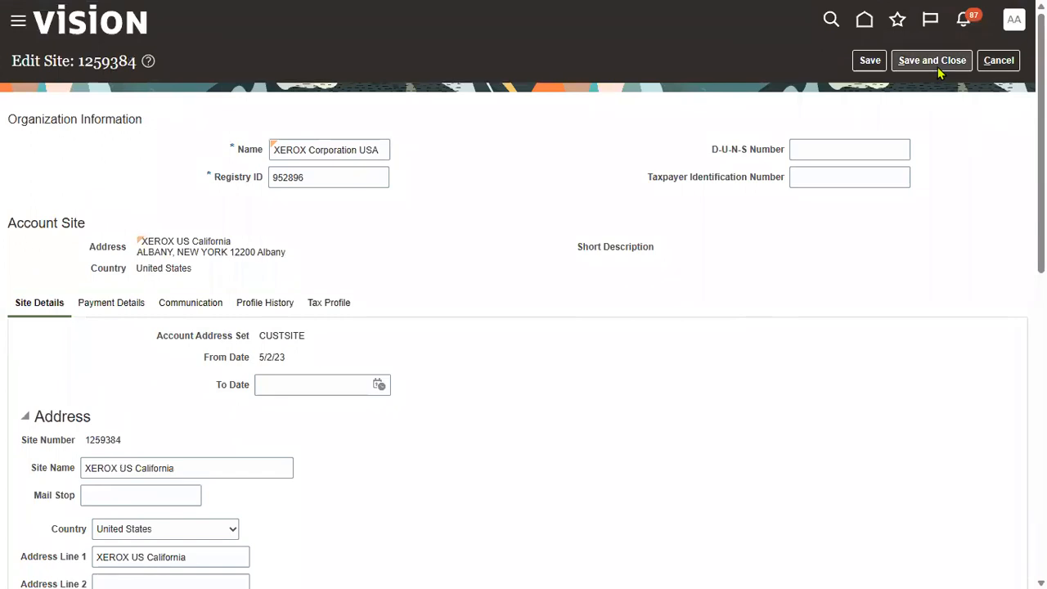
click(940, 68)
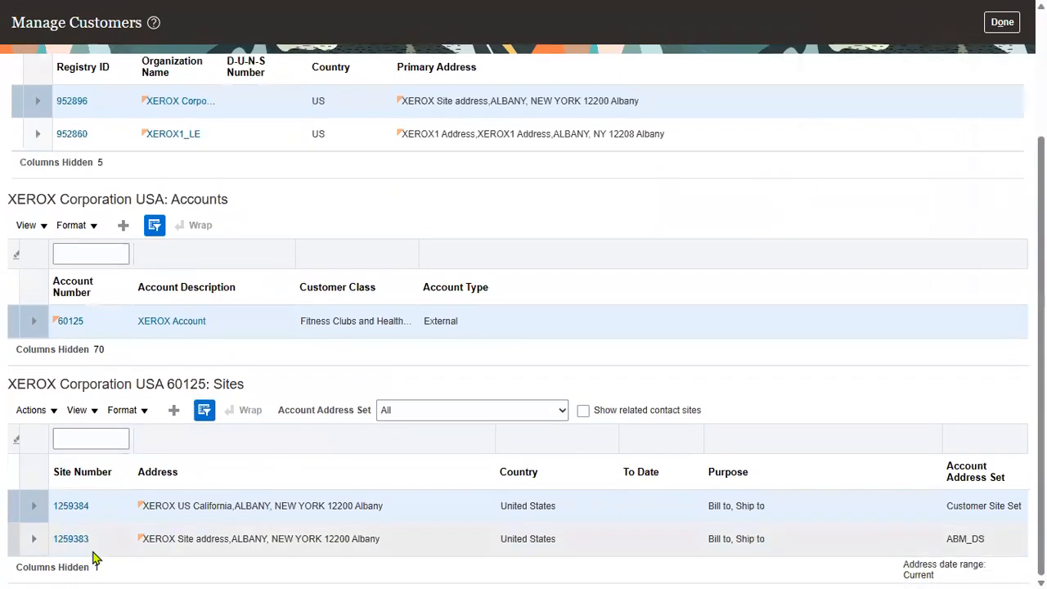
Set the To Date of the ABM_DS account site to its From Date, 5/2/23, and save and close the site.
click(75, 539)
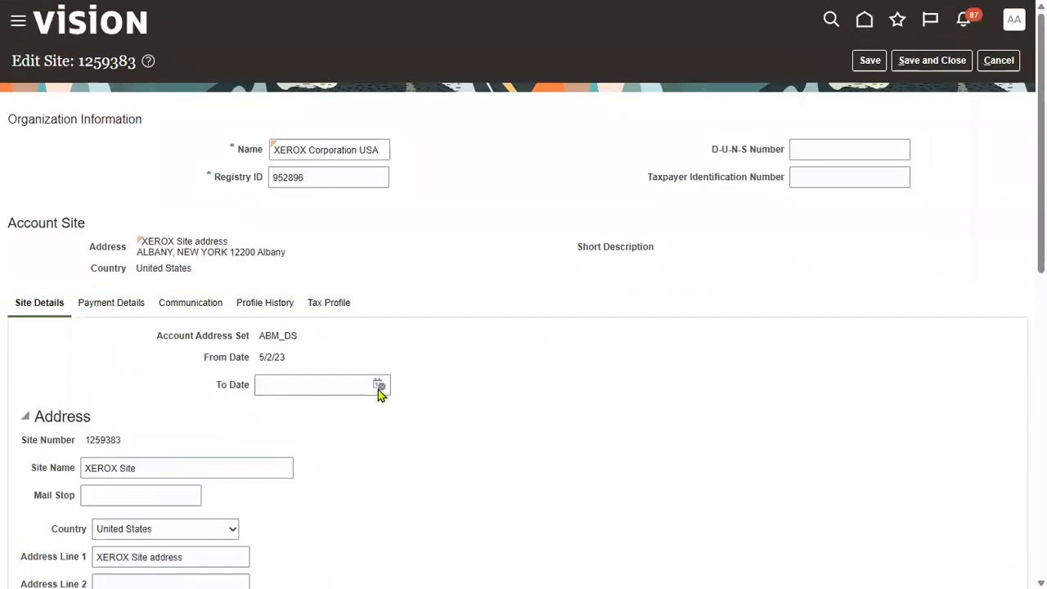
click(380, 388)
click(299, 372)
double_click(272, 357)
key(ctrl+c)
click(314, 392)
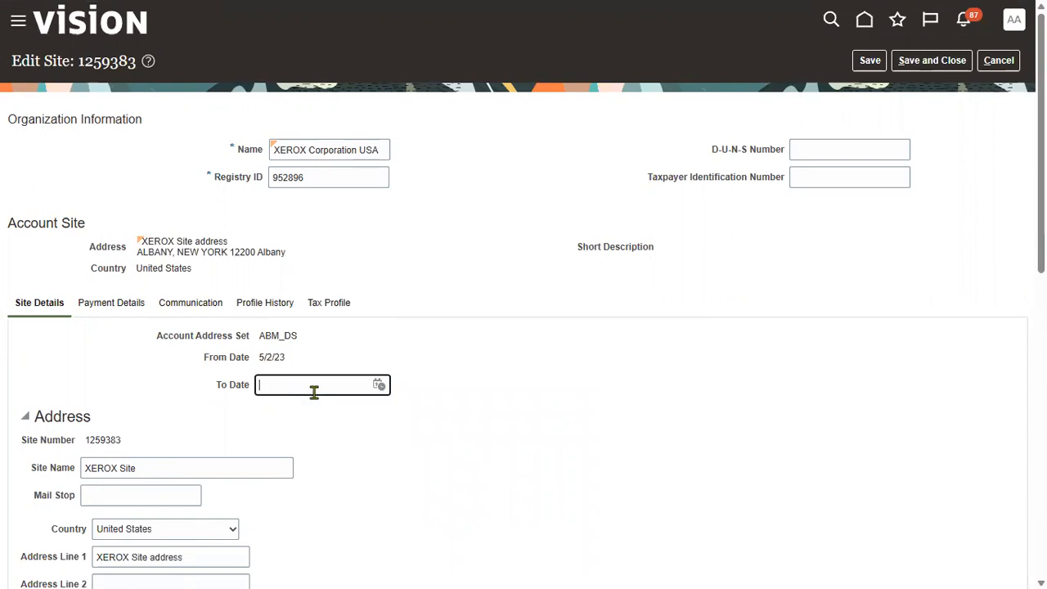
key(ctrl+v)
click(941, 66)
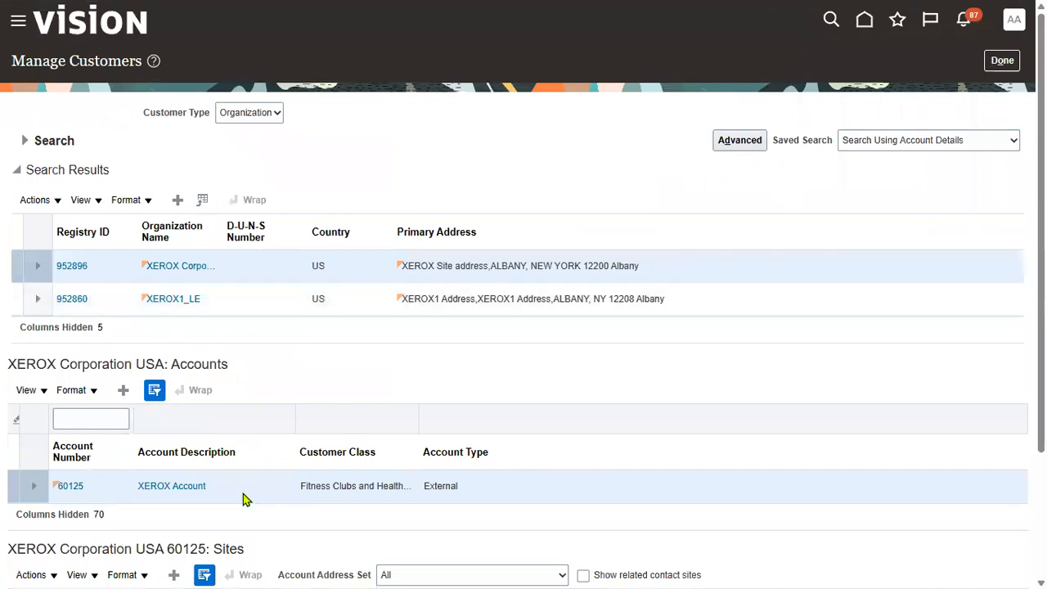
Open the XEROX Corporation USA customer record, check its tax profile and the profile history's class and effective dates, and save and close it.
click(197, 272)
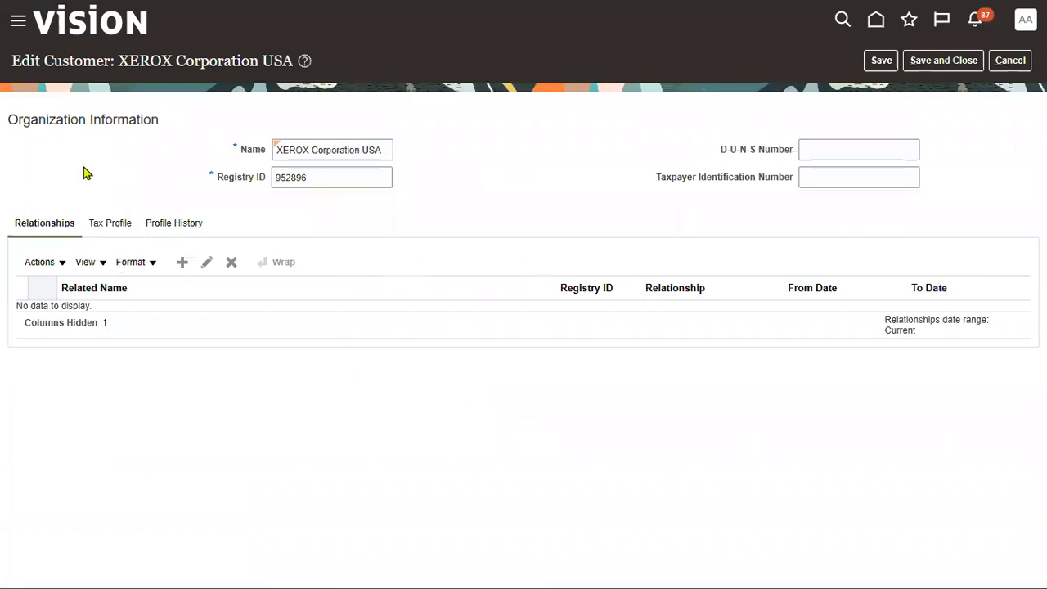
click(109, 230)
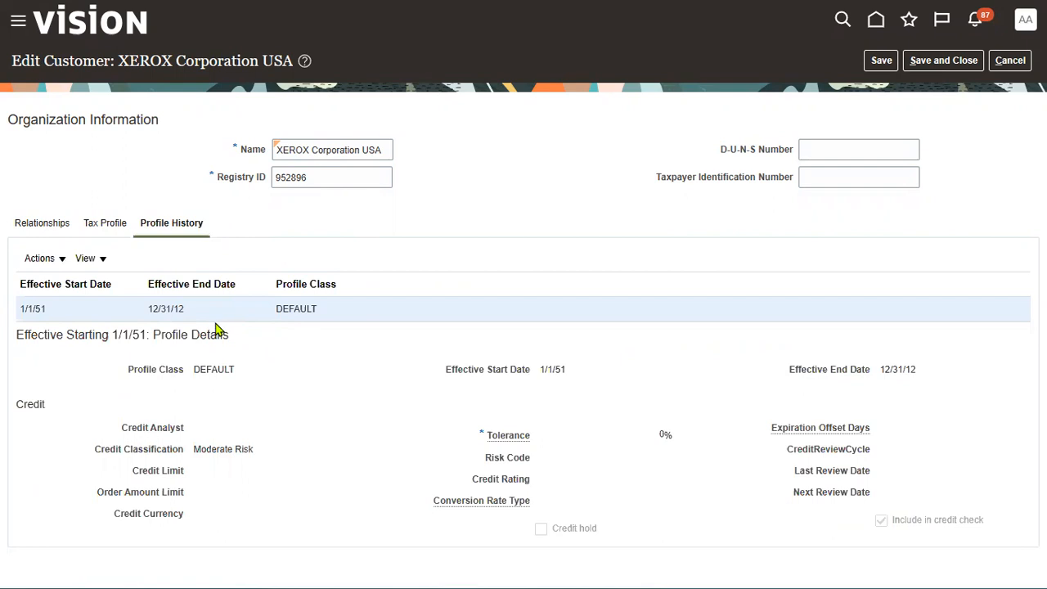
double_click(214, 372)
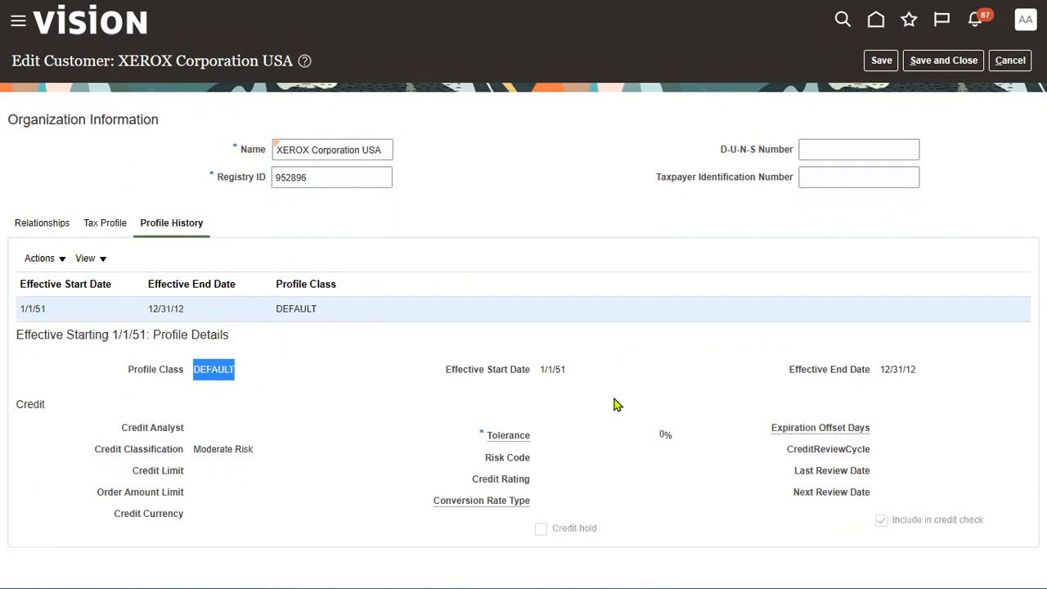
double_click(559, 370)
double_click(910, 369)
click(45, 223)
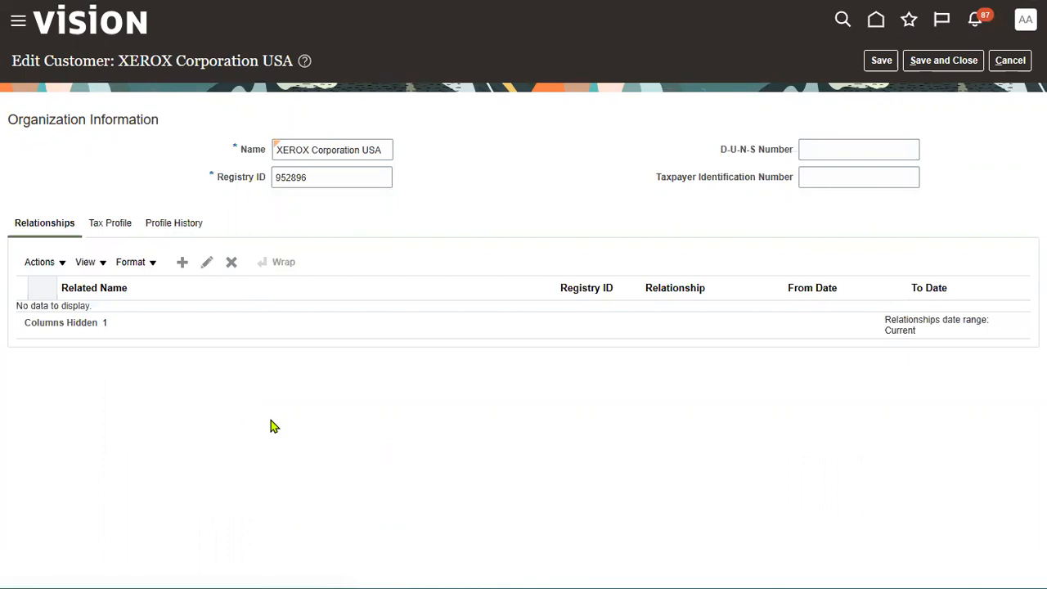
click(951, 61)
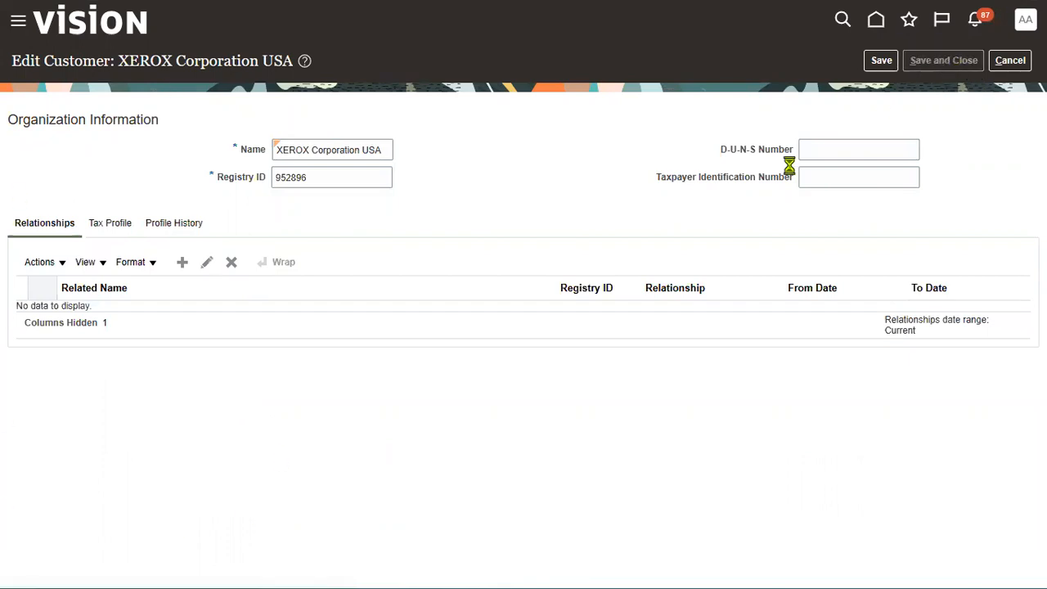